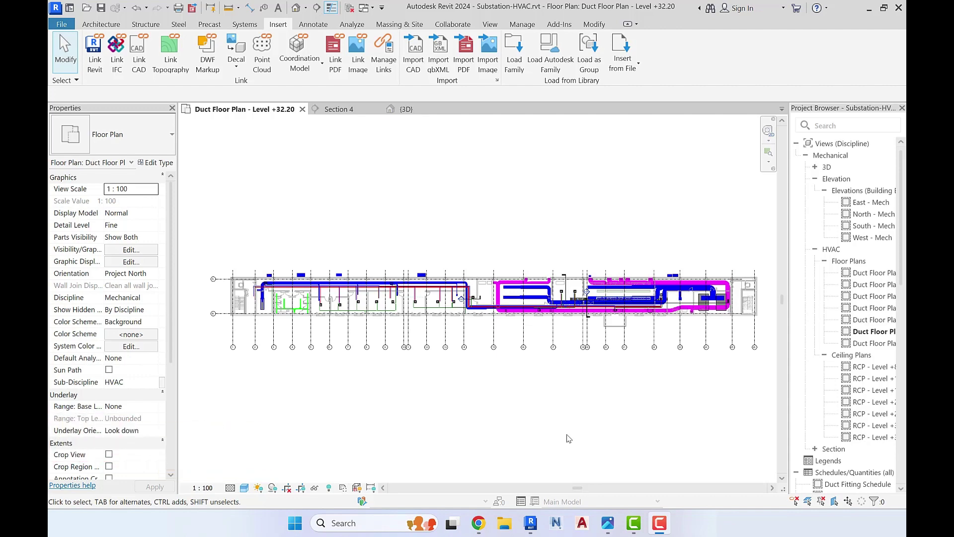
Switch to the photo viewer and examine the valves and flexible hose connections of the ceiling-mounted units in the three site photos
click(608, 526)
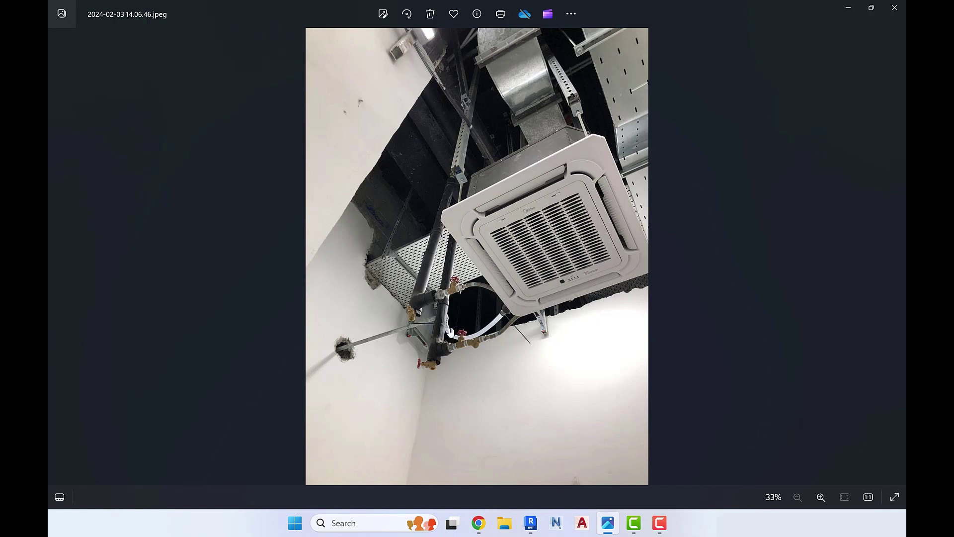
scroll(451, 332, up, 6)
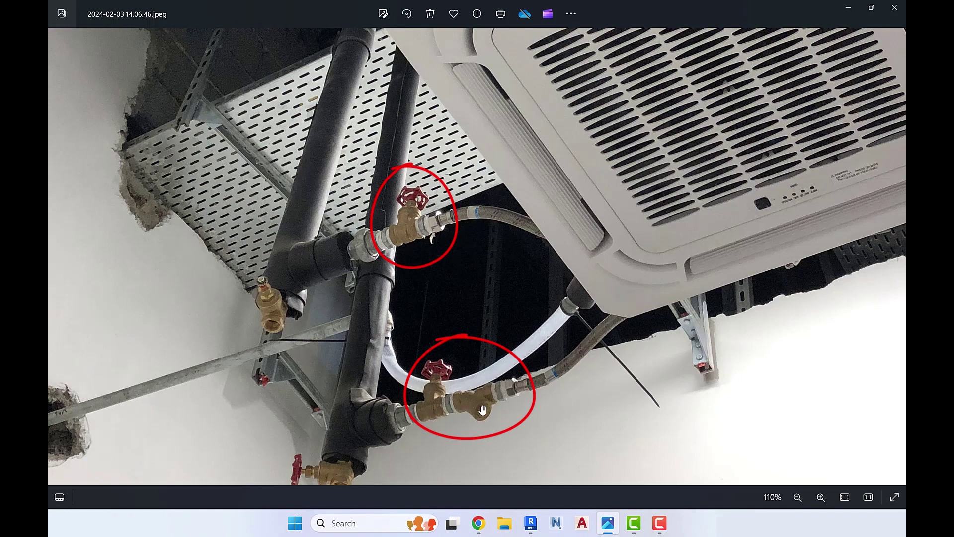
scroll(472, 385, down, 6)
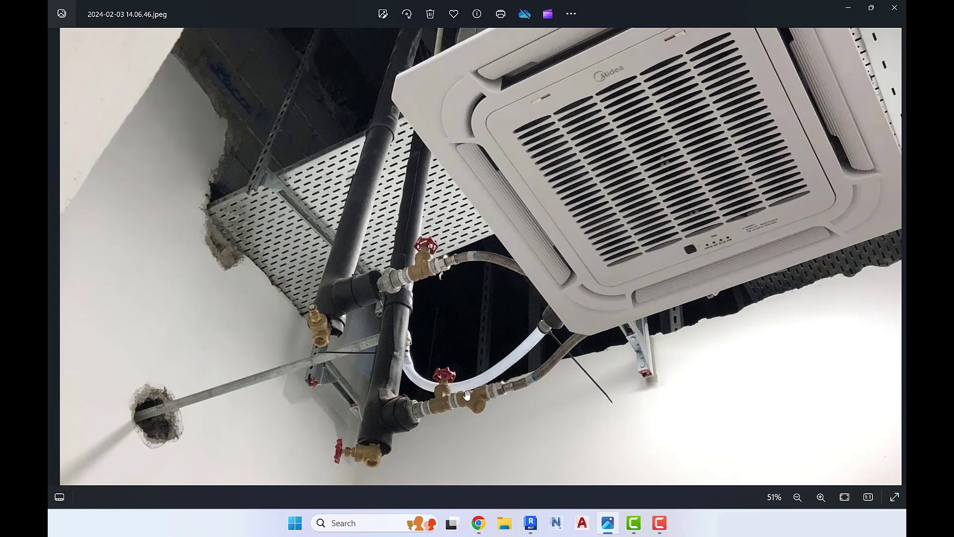
key(Right)
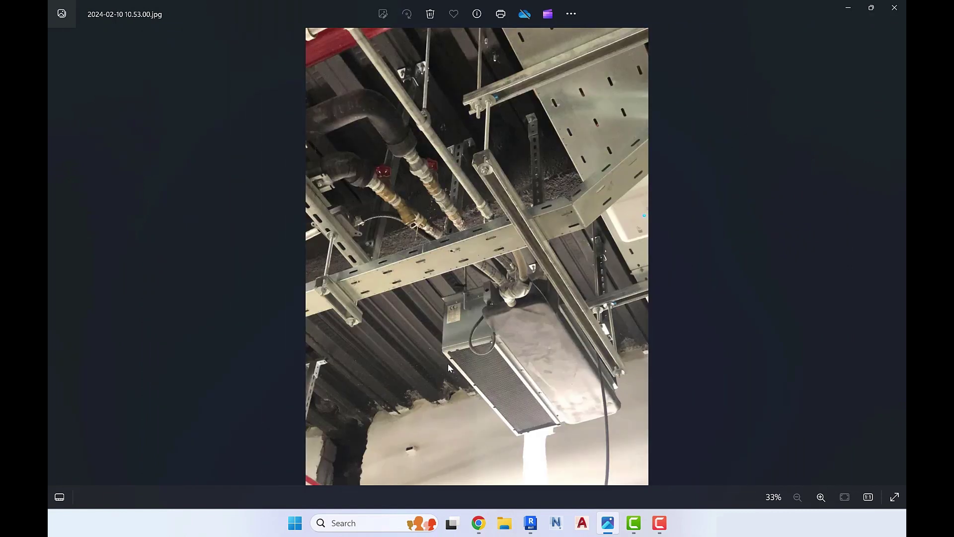
scroll(448, 367, up, 3)
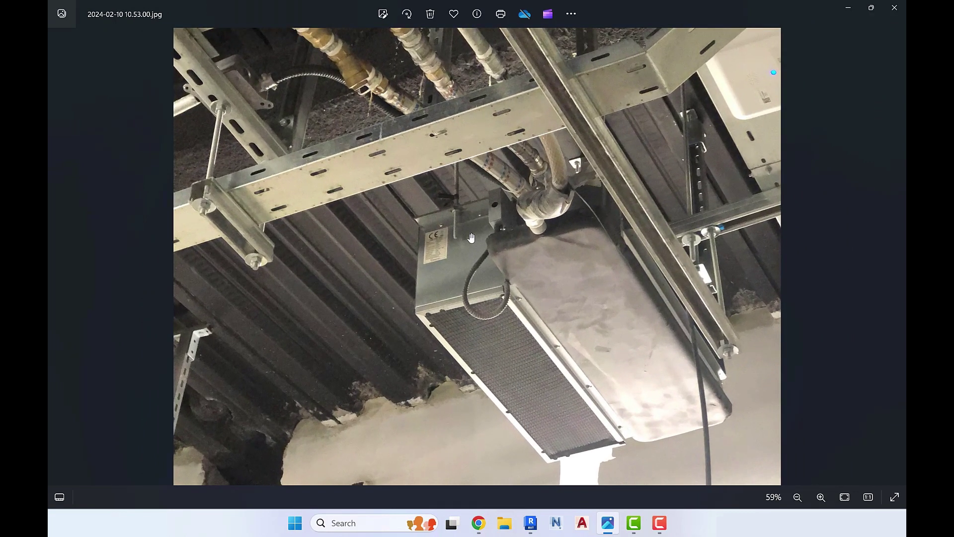
scroll(516, 225, up, 4)
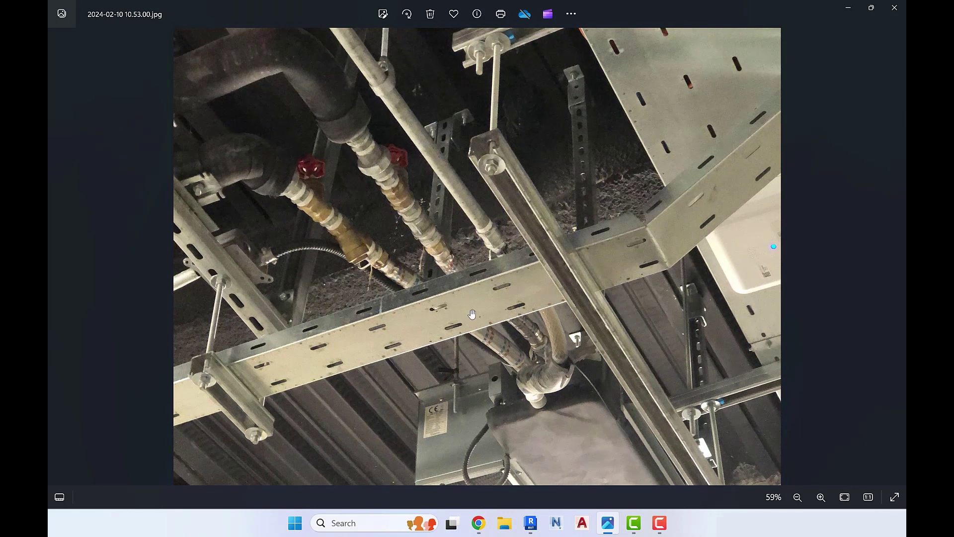
ctrl+scroll(444, 227, down, 3)
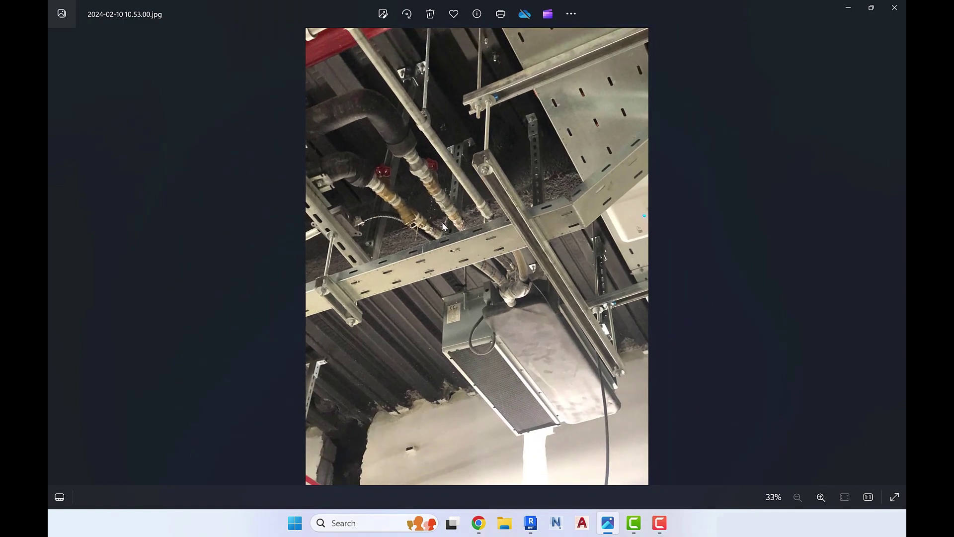
key(Right)
ctrl+scroll(560, 395, up, 4)
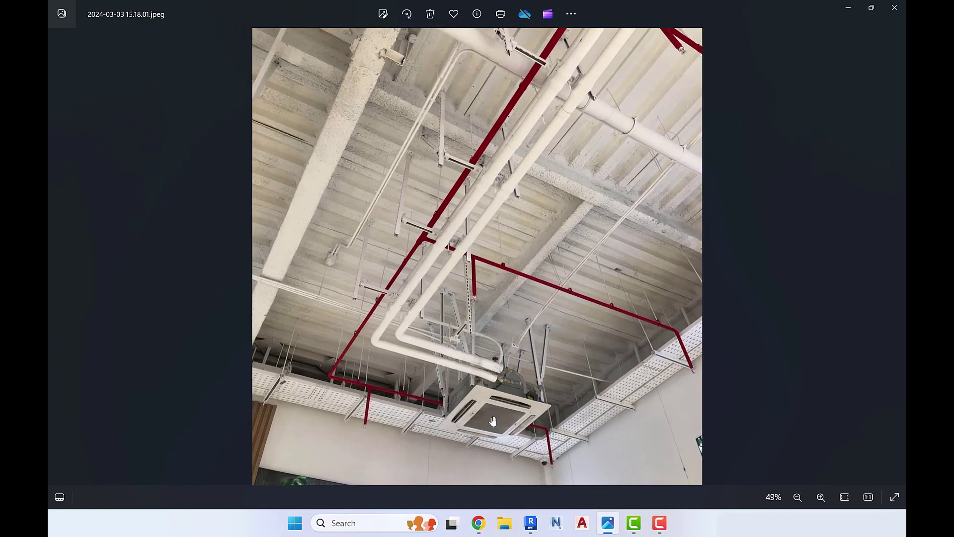
ctrl+scroll(561, 395, up, 4)
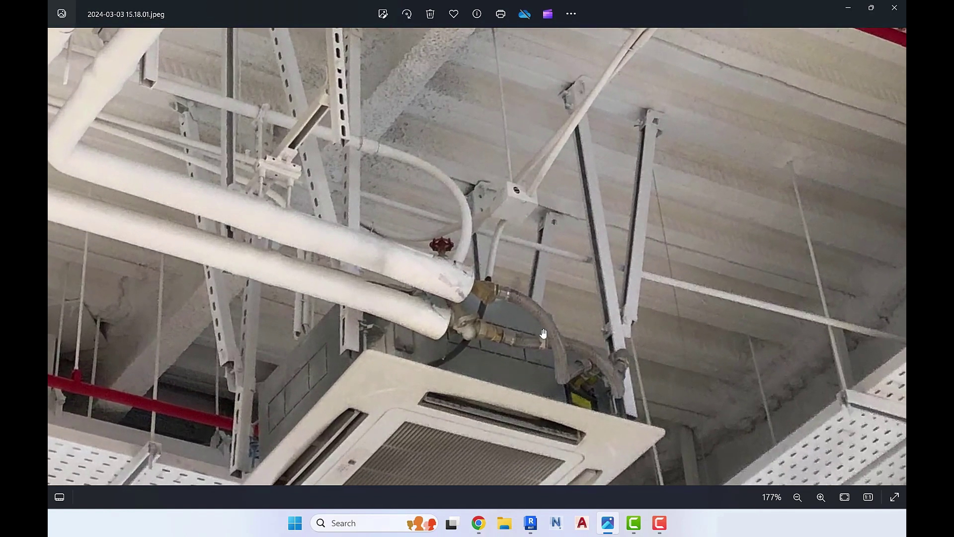
drag(542, 331, 540, 271)
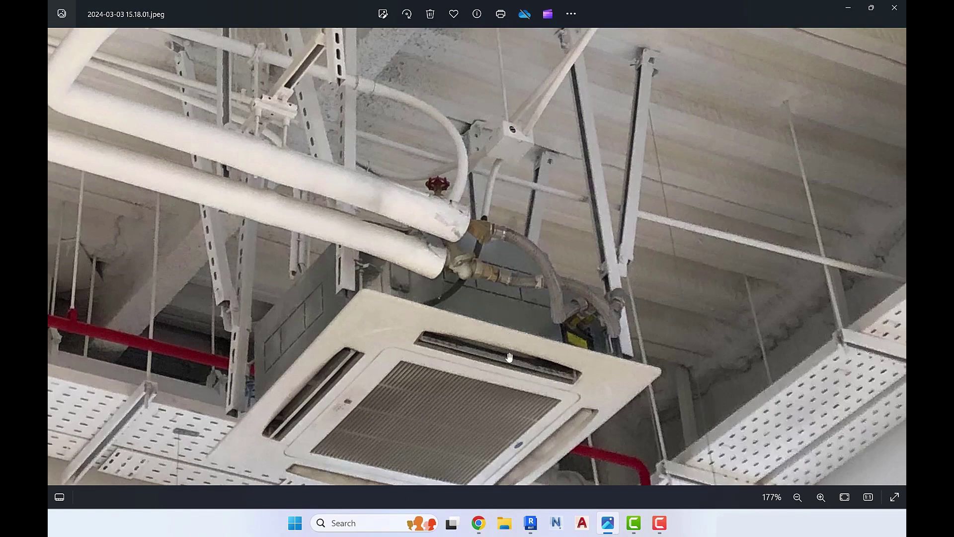
Switch back to Revit and inspect the FCU cassette's connectors and the nearby open-ended pipes in plan and in 3D
click(531, 523)
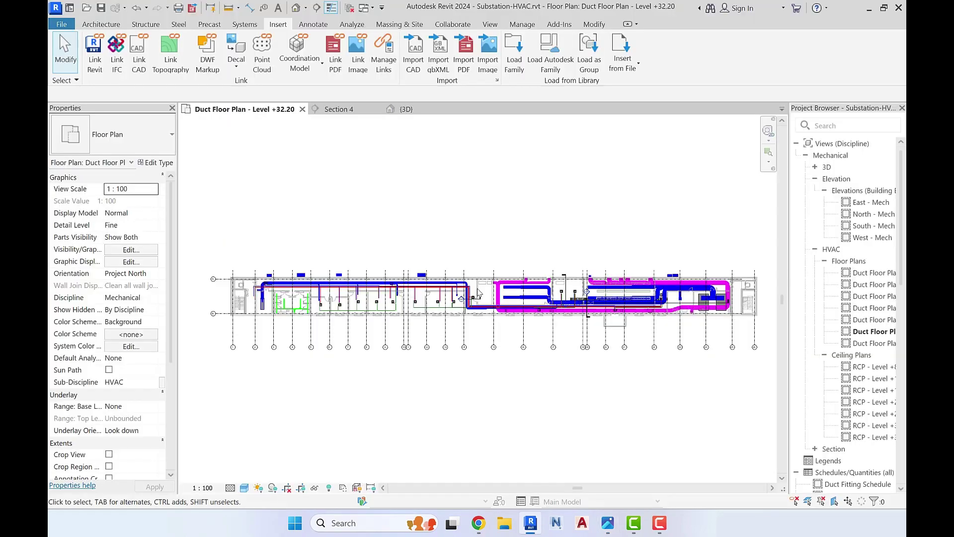
scroll(478, 293, up, 10)
scroll(469, 309, up, 1)
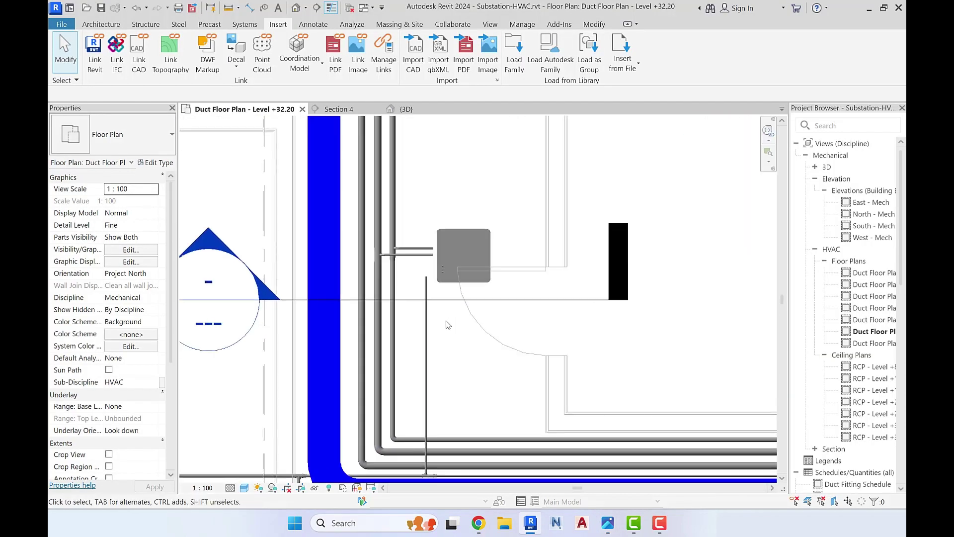
middle_drag(446, 321, 532, 370)
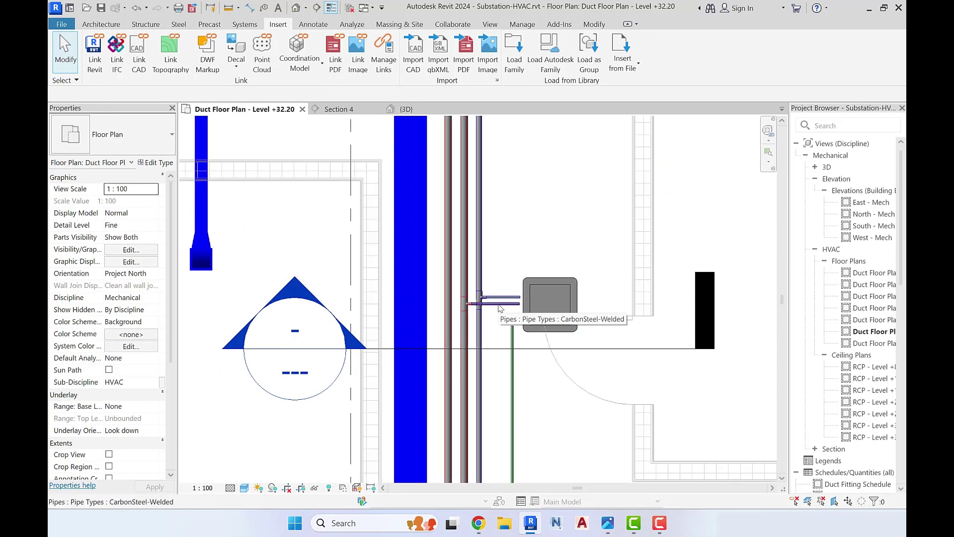
scroll(508, 335, up, 3)
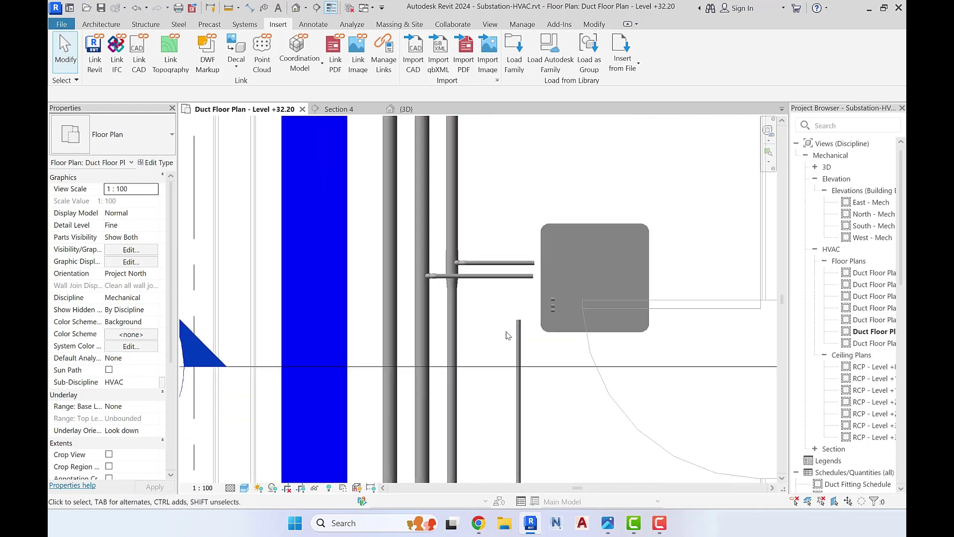
middle_drag(501, 348, 454, 366)
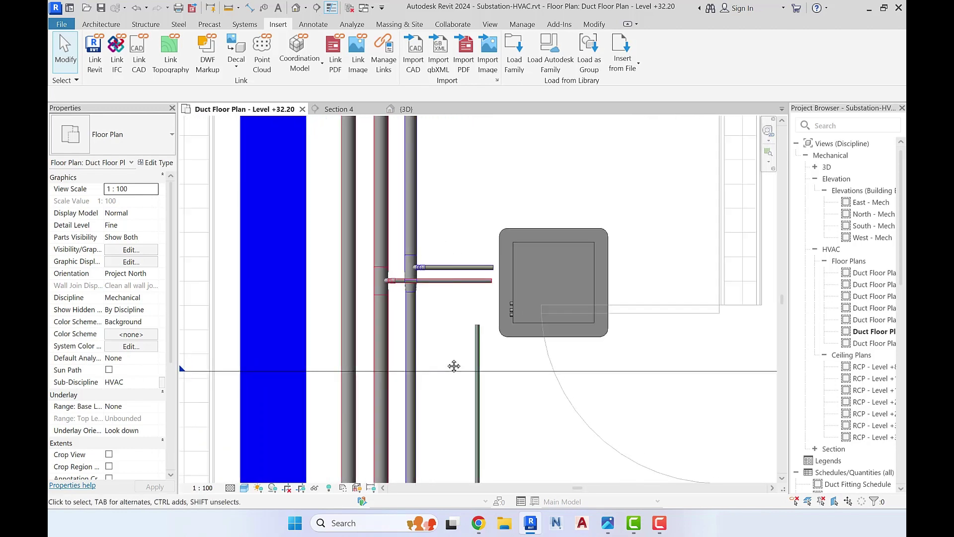
click(406, 109)
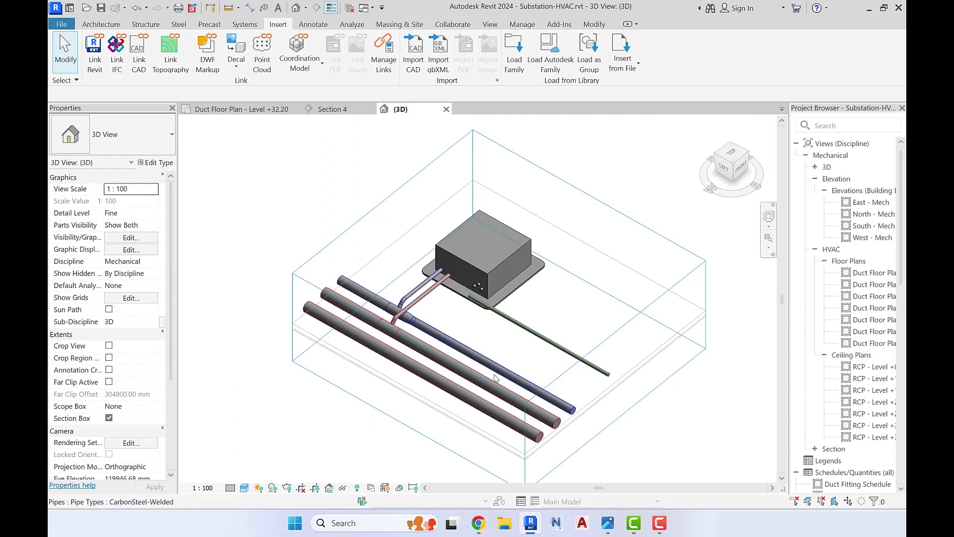
scroll(499, 256, up, 4)
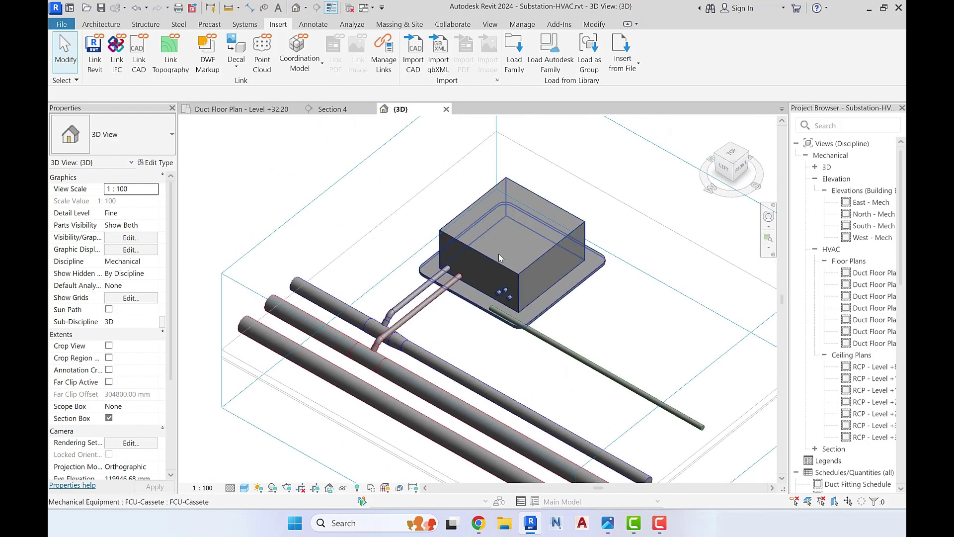
scroll(499, 257, up, 2)
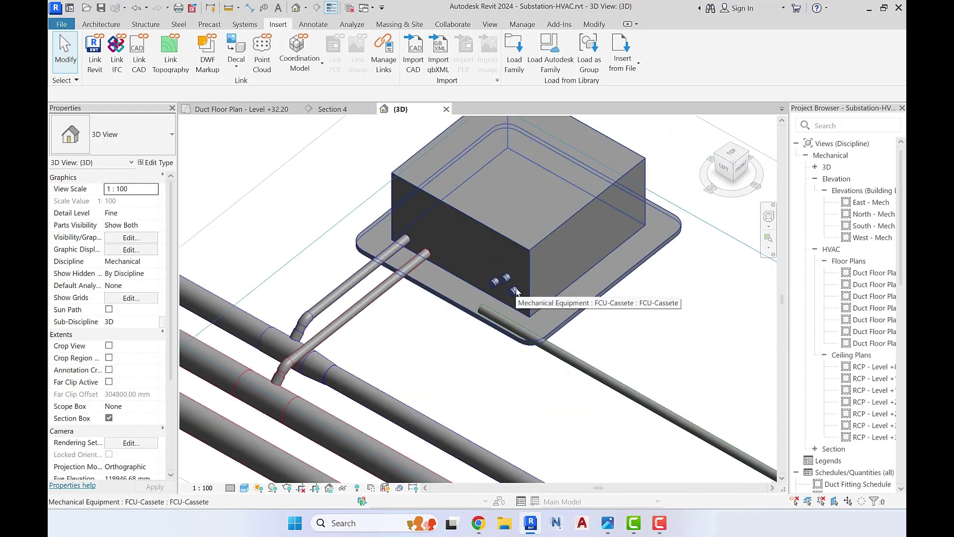
scroll(516, 292, down, 3)
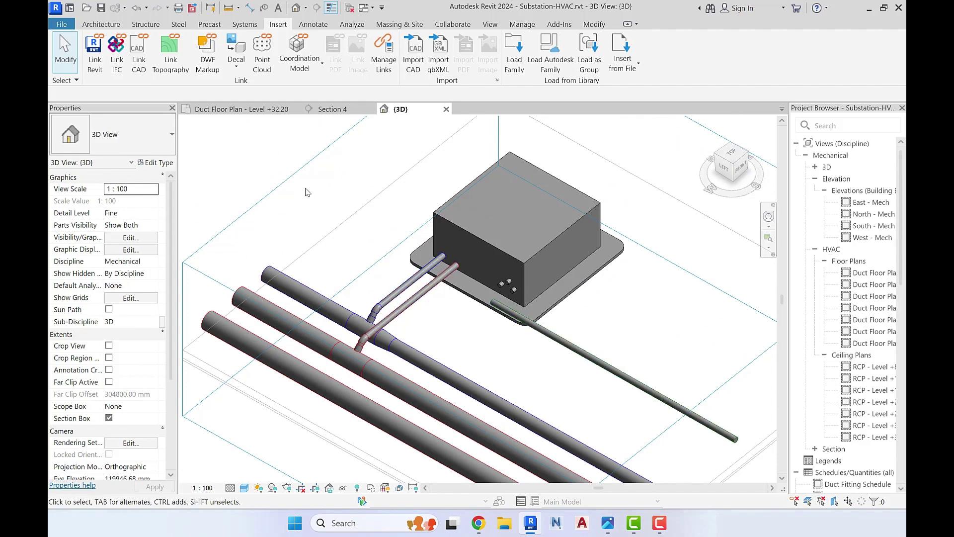
In the Level +32.20 duct floor plan, draw a 3/4" Hydronic Supply flex pipe from the blue supply branch's end to the cassette unit
click(258, 109)
scroll(505, 294, up, 3)
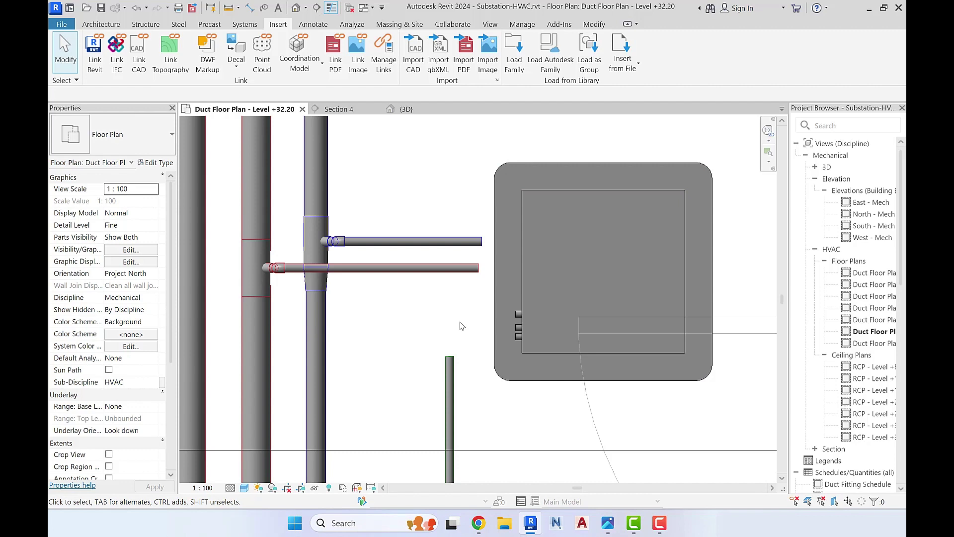
click(244, 25)
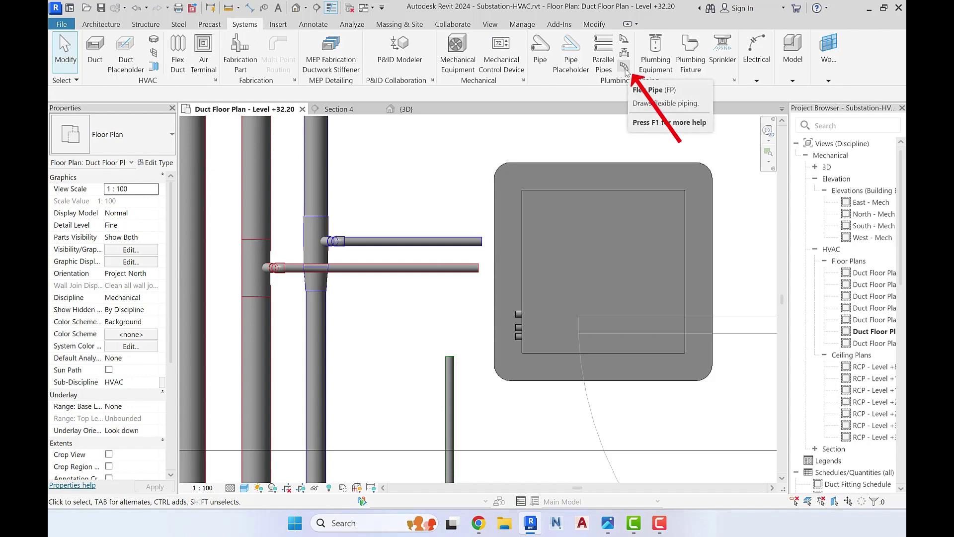
click(625, 67)
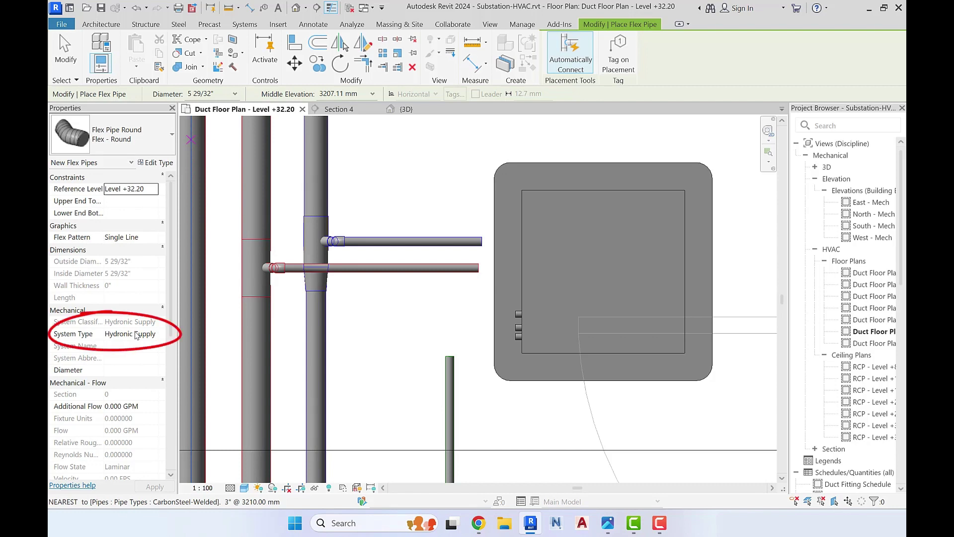
click(222, 96)
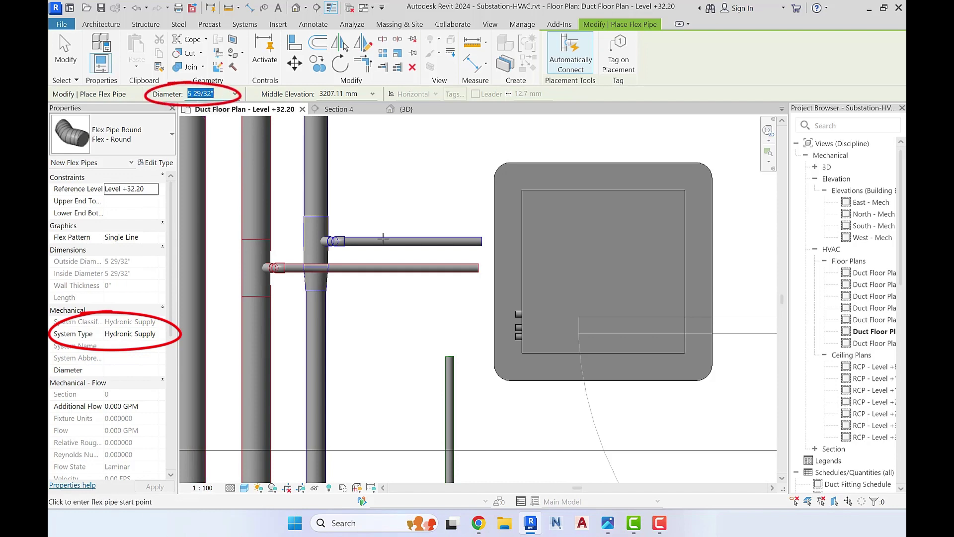
click(235, 93)
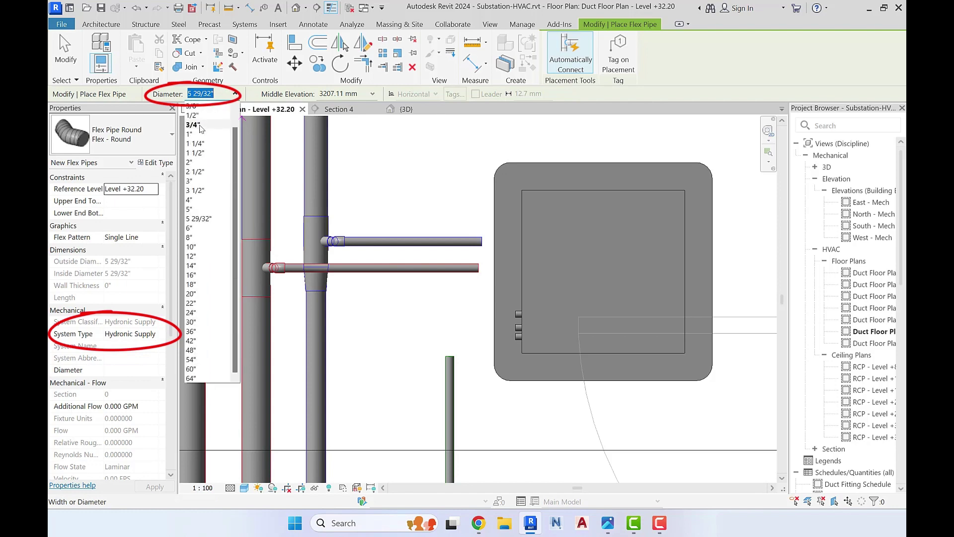
click(200, 127)
scroll(309, 132, down, 1)
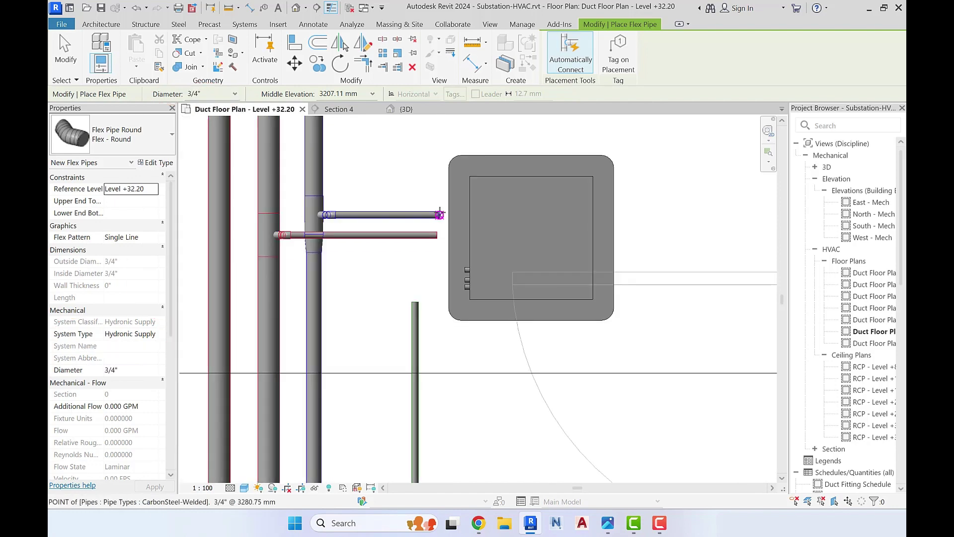
click(440, 215)
scroll(465, 283, up, 2)
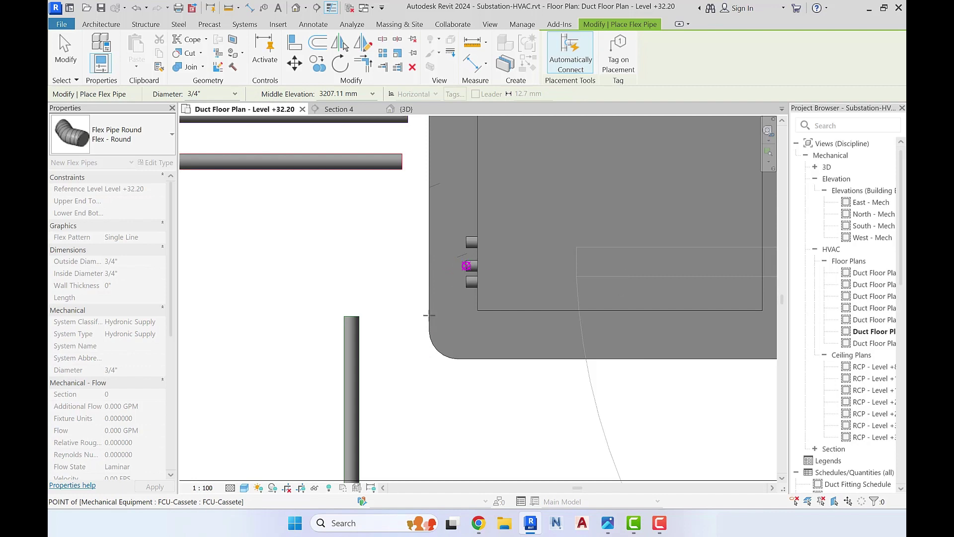
scroll(472, 386, down, 2)
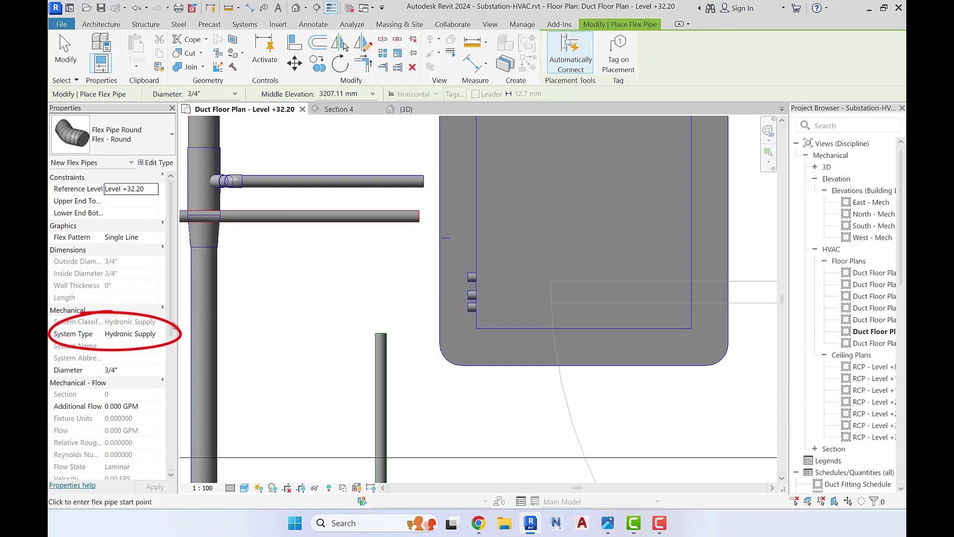
Set the flex pipe's system type to Hydronic Return and draw it from the red return branch's end to the cassette unit
click(154, 336)
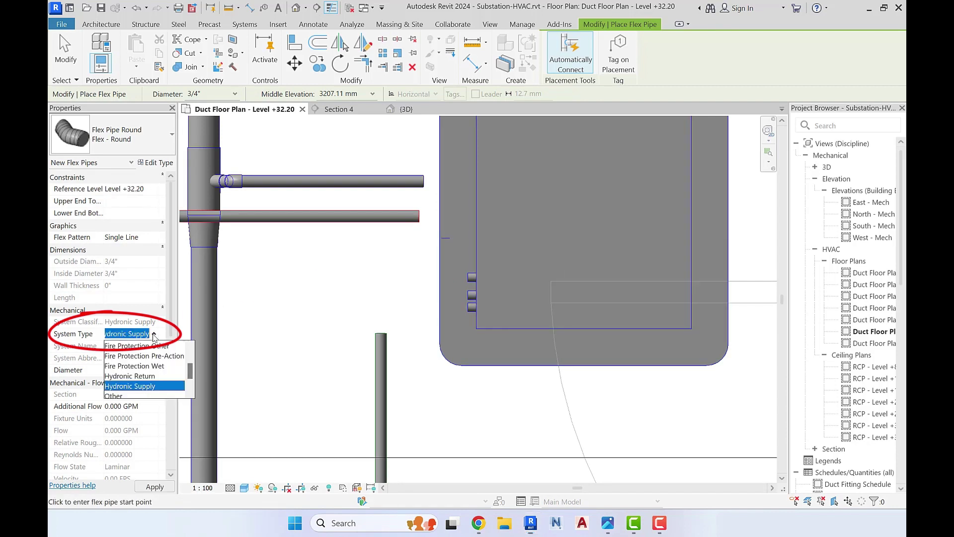
click(132, 375)
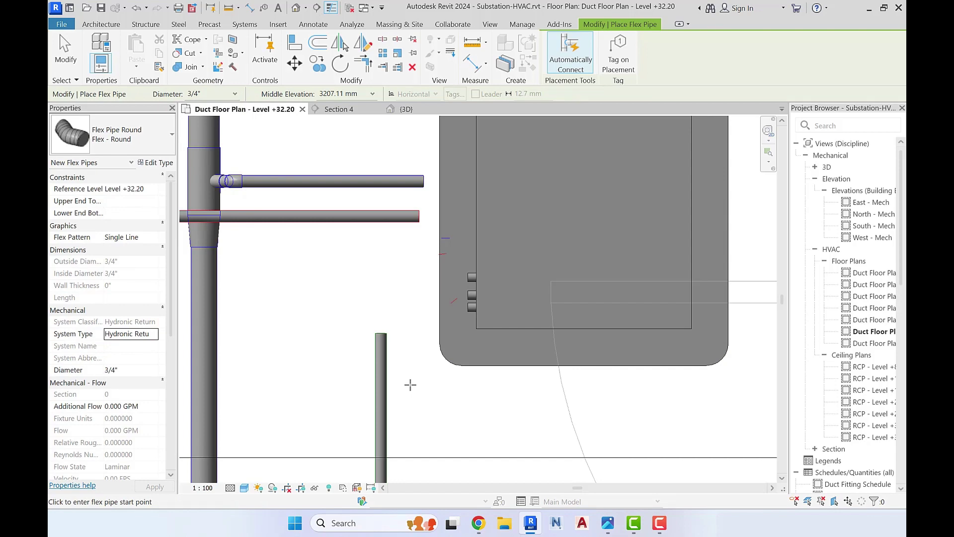
key(Escape)
Draw a 3/4" flex pipe with system type Drain from the green drain pipe's end to the cassette unit and check the connections in 3D
click(381, 379)
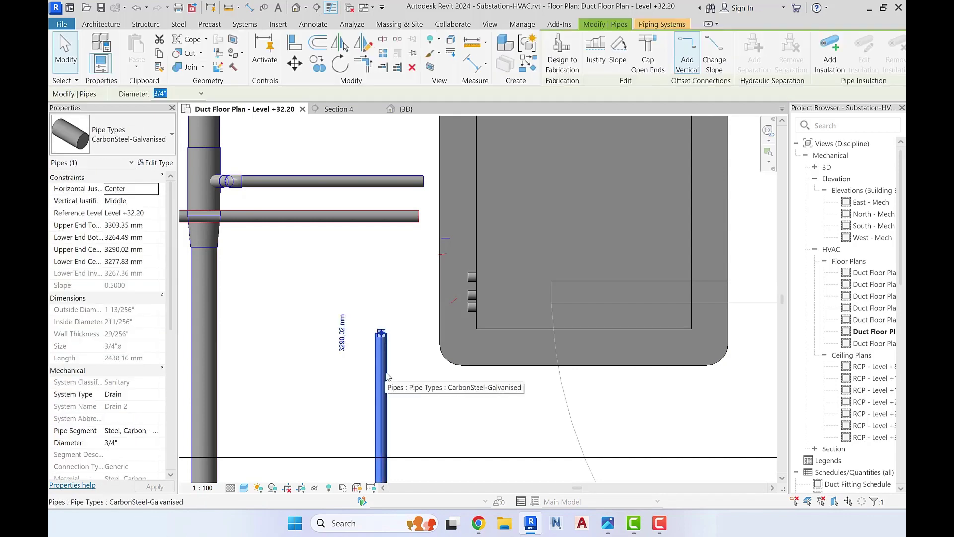
click(244, 308)
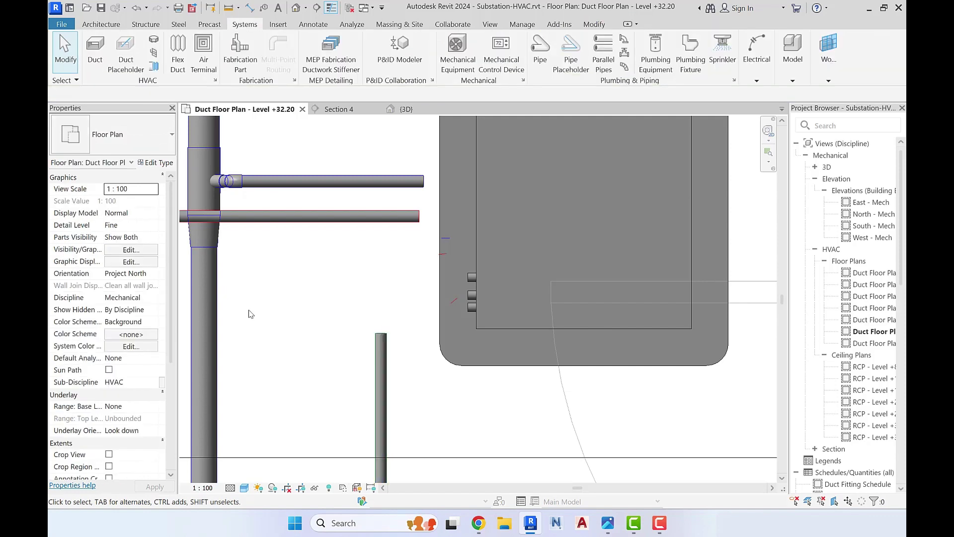
click(621, 69)
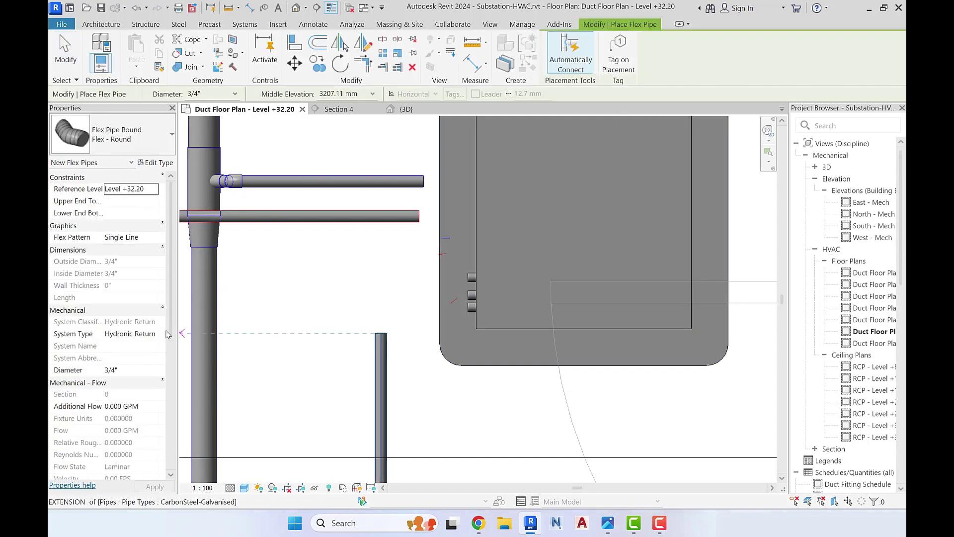
click(158, 334)
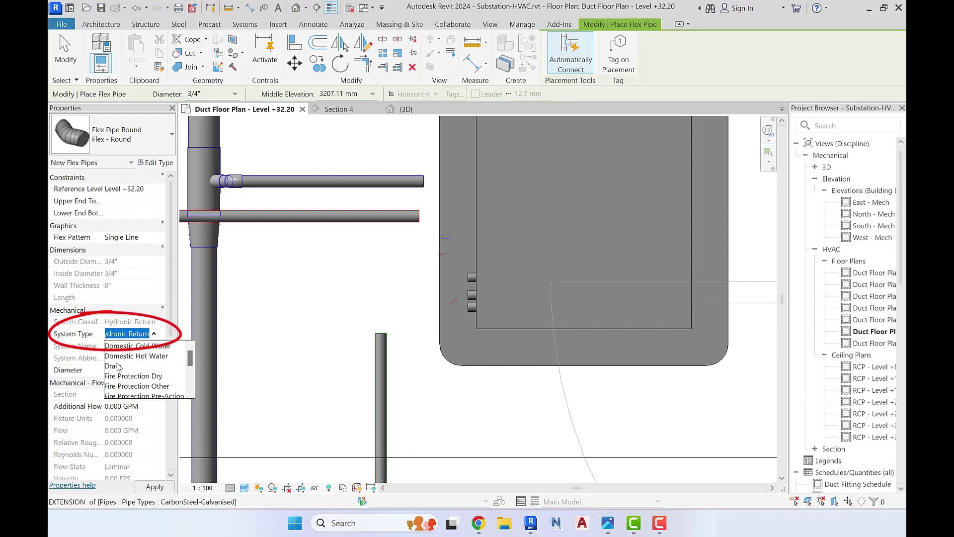
click(115, 368)
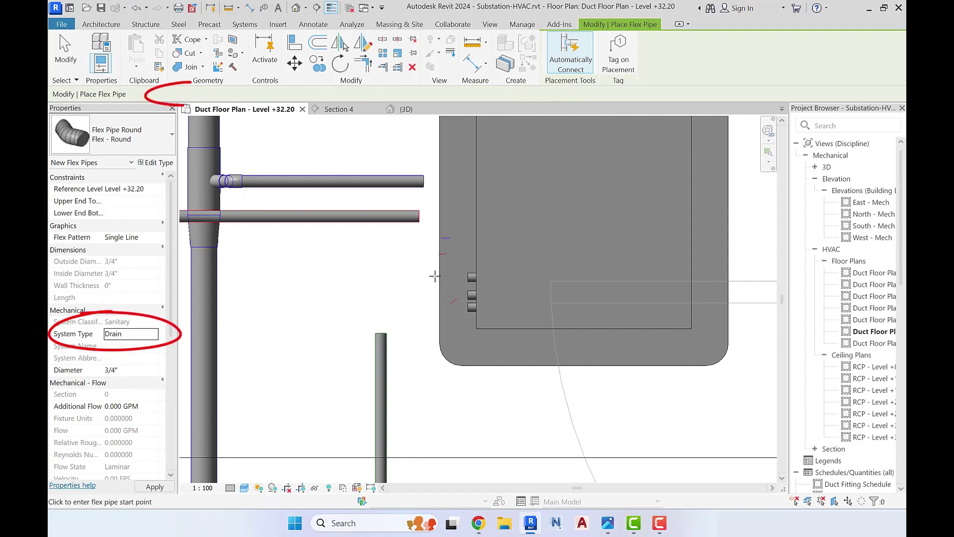
click(380, 333)
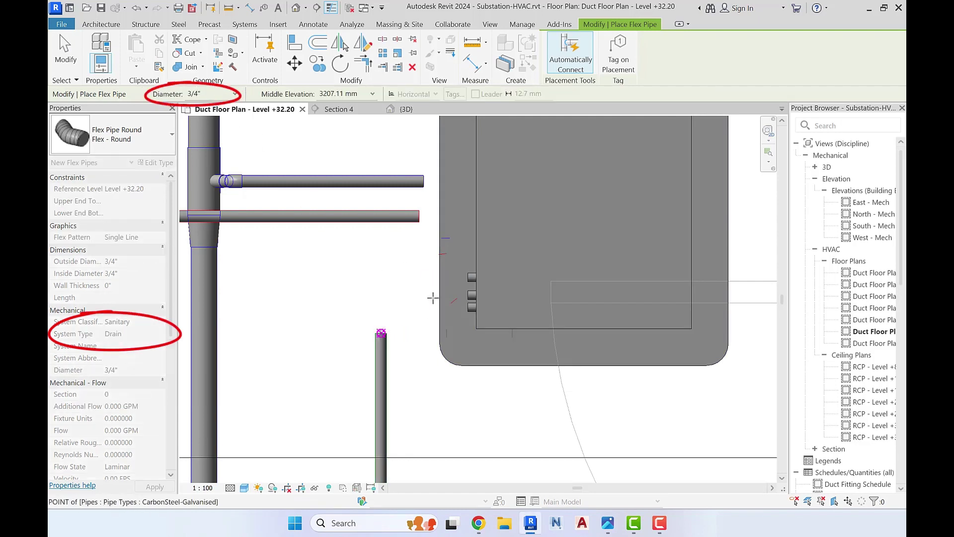
click(443, 330)
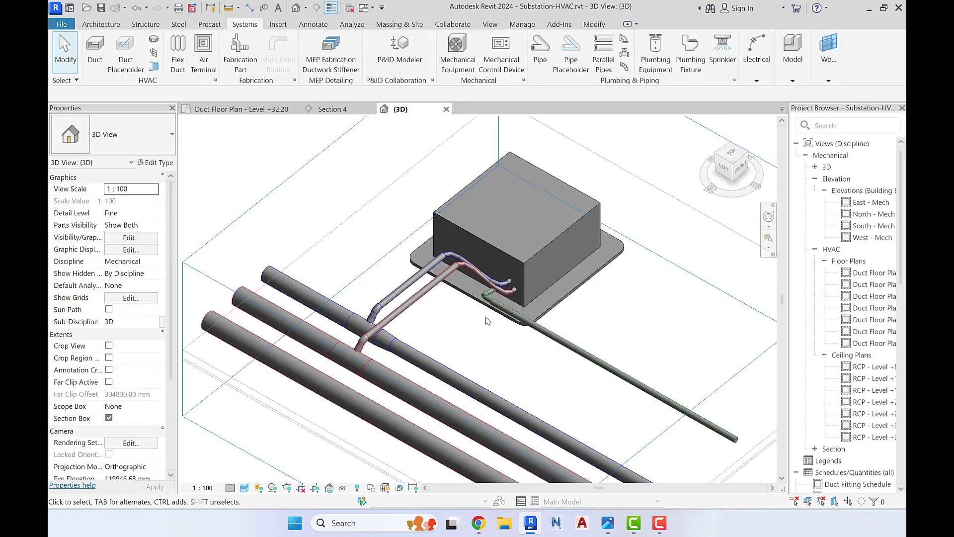
scroll(487, 321, up, 4)
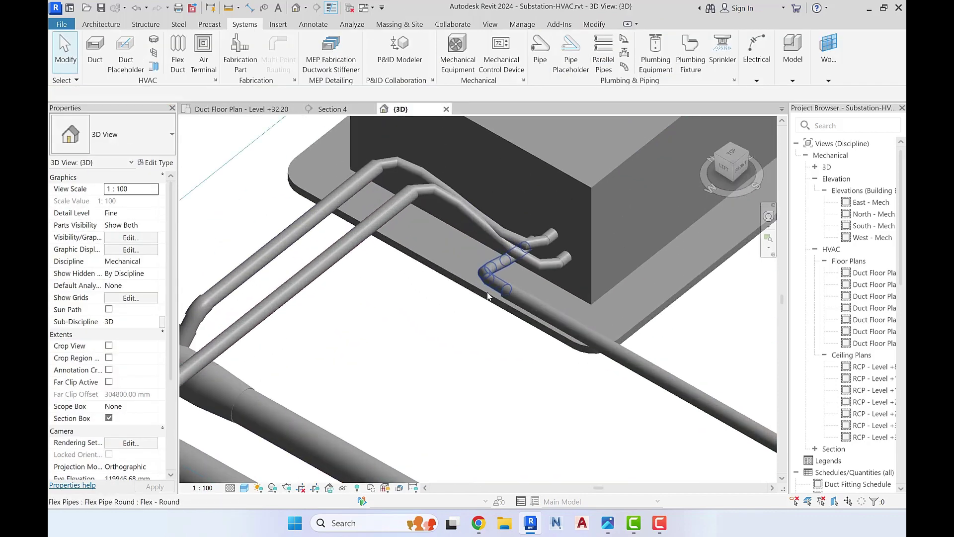
scroll(416, 381, down, 2)
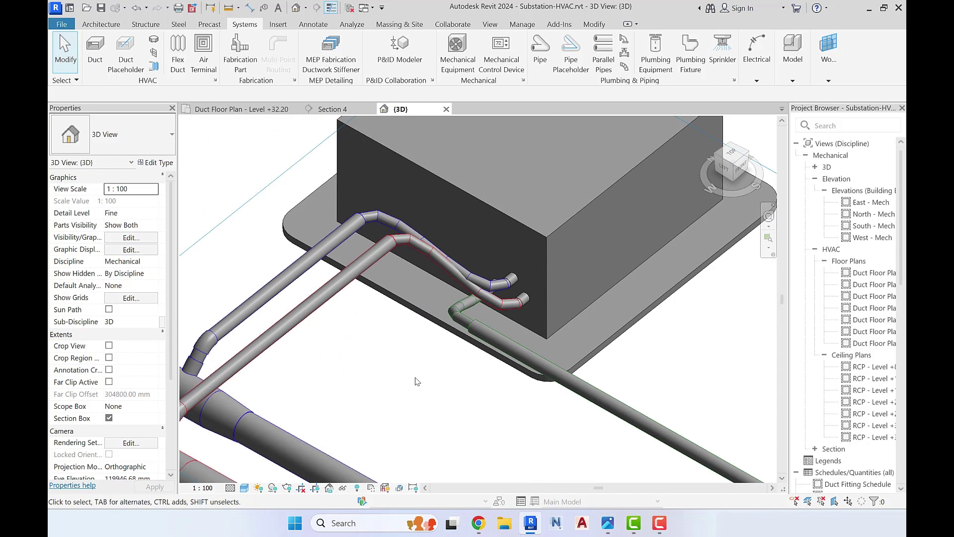
shift+middle_drag(436, 370, 429, 337)
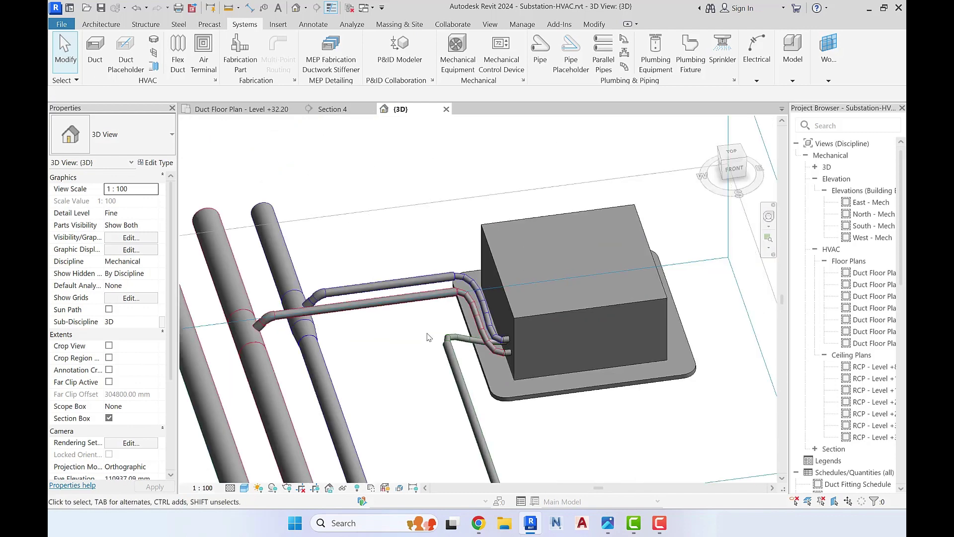
Return to the Level +32.20 duct floor plan and browse the Imperial Library's Pipe valve folders for a gate valve family, without loading one
click(267, 108)
scroll(492, 392, down, 2)
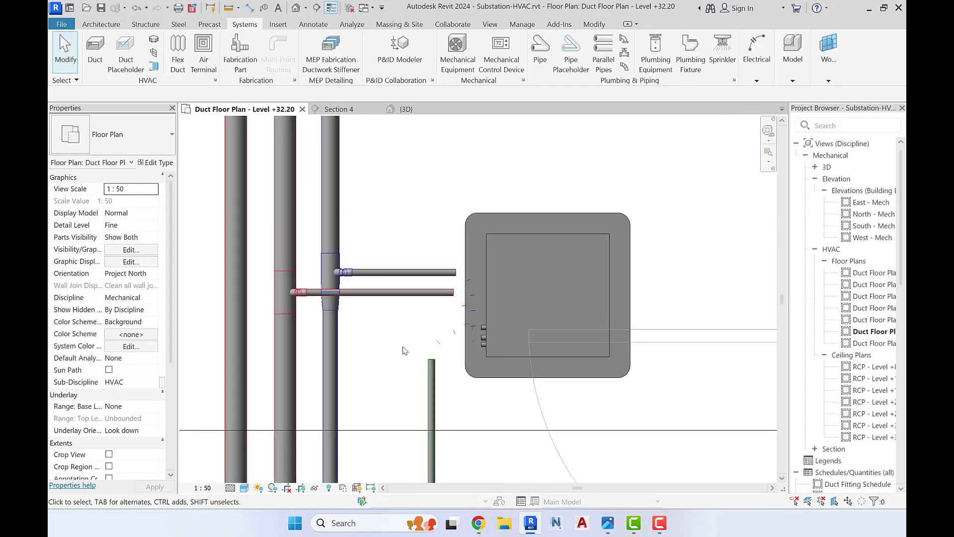
click(278, 24)
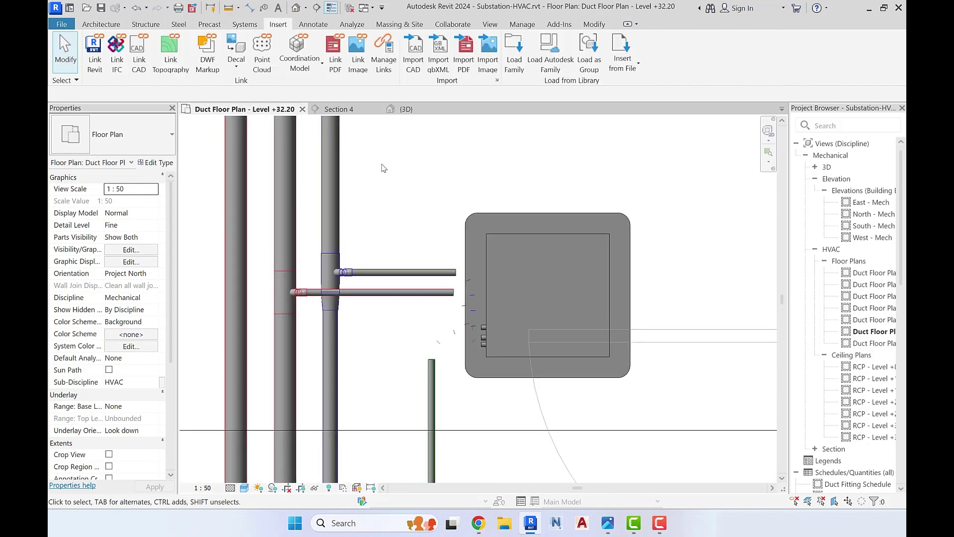
click(515, 50)
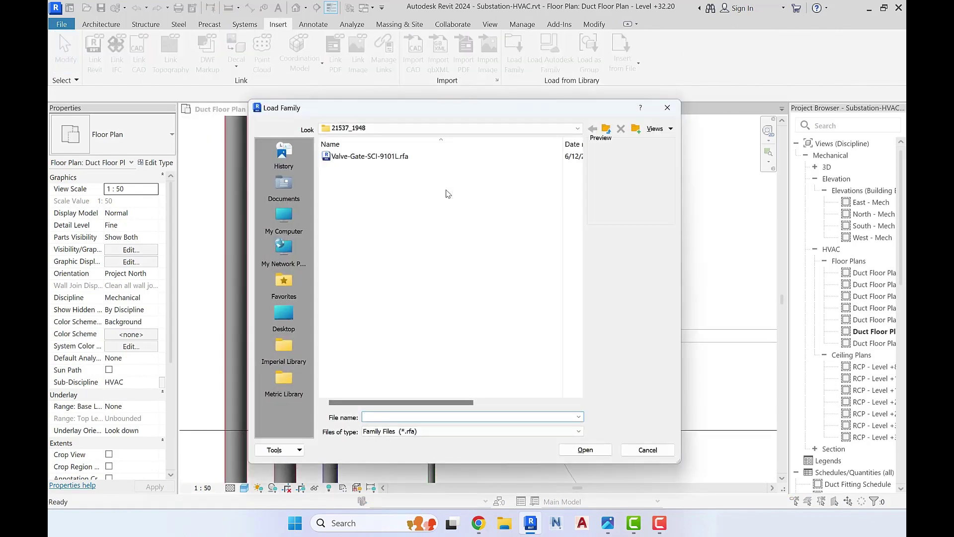
click(285, 379)
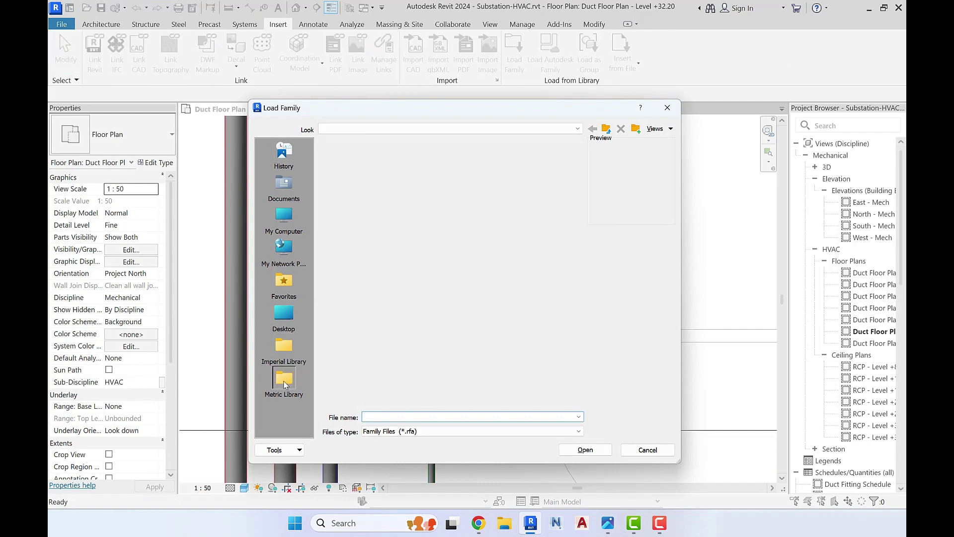
click(296, 351)
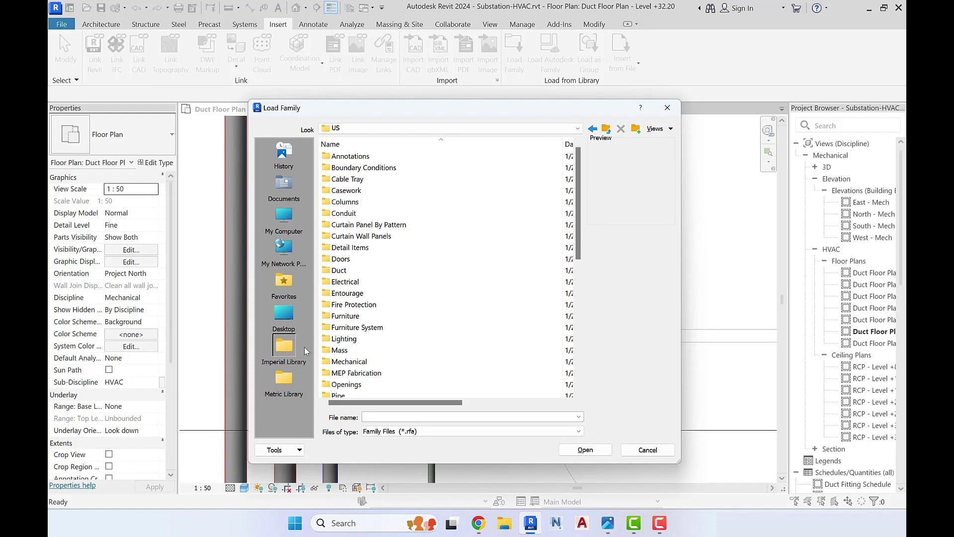
scroll(359, 344, down, 2)
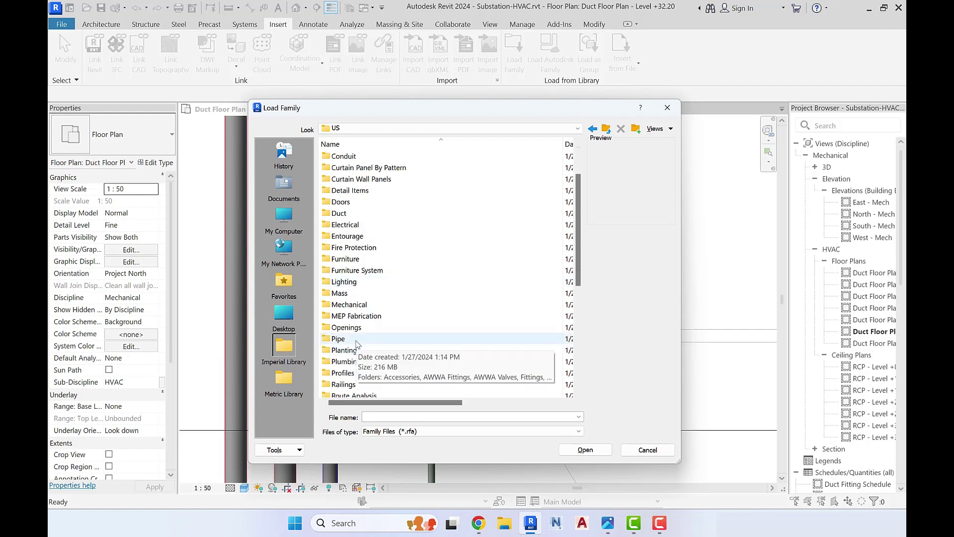
double_click(351, 342)
double_click(340, 203)
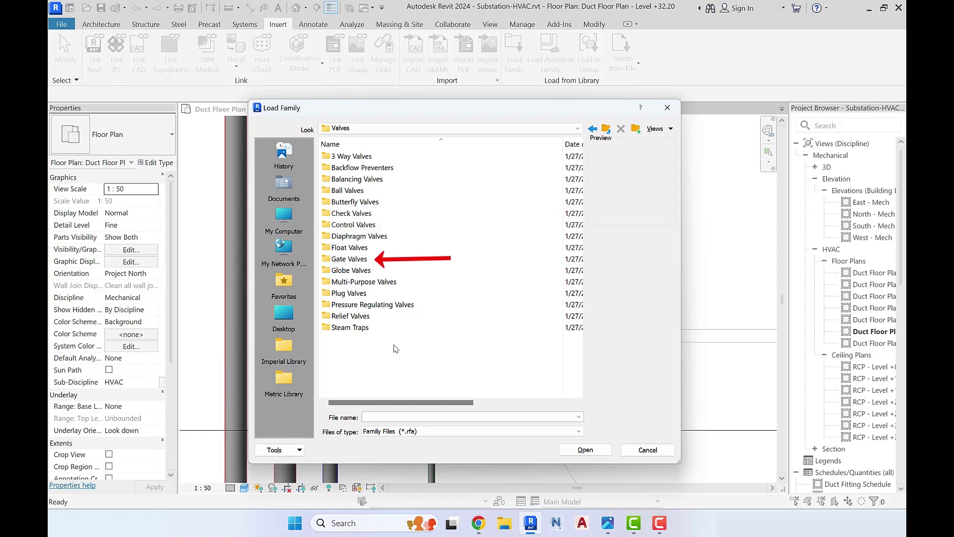
double_click(354, 259)
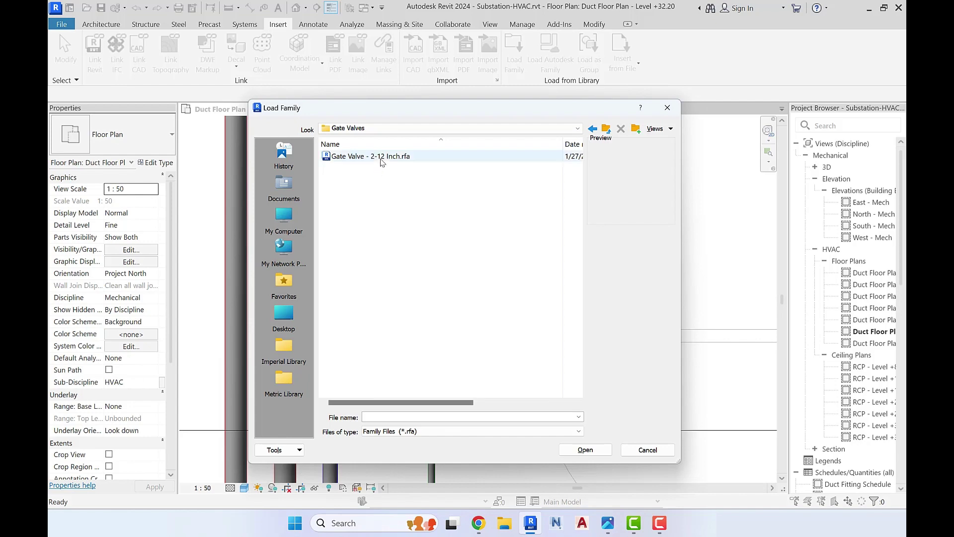
click(668, 107)
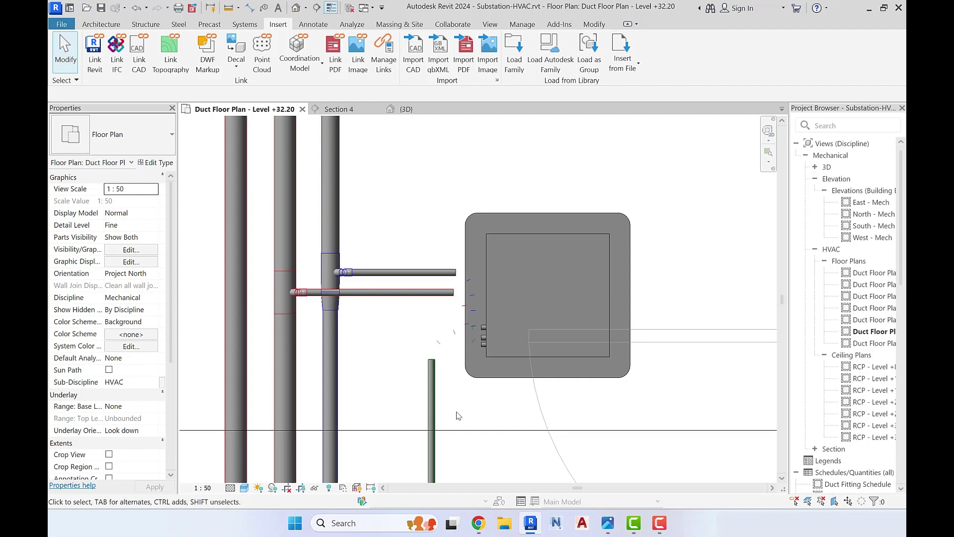
Switch to Chrome and review bimobject.com's gate valve results and the Series 9101L Lead-Free Bronze Gate Valve page for its available sizes
click(482, 530)
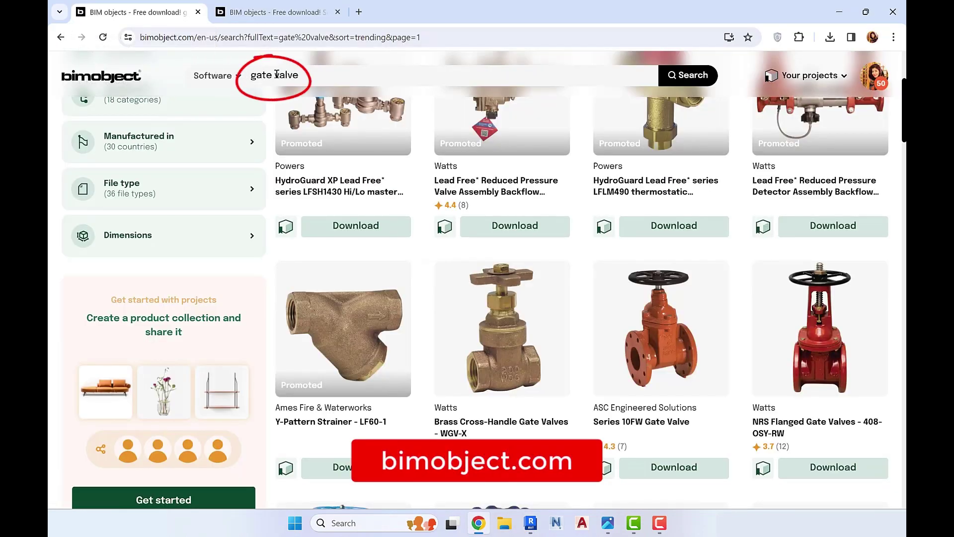
scroll(671, 369, up, 3)
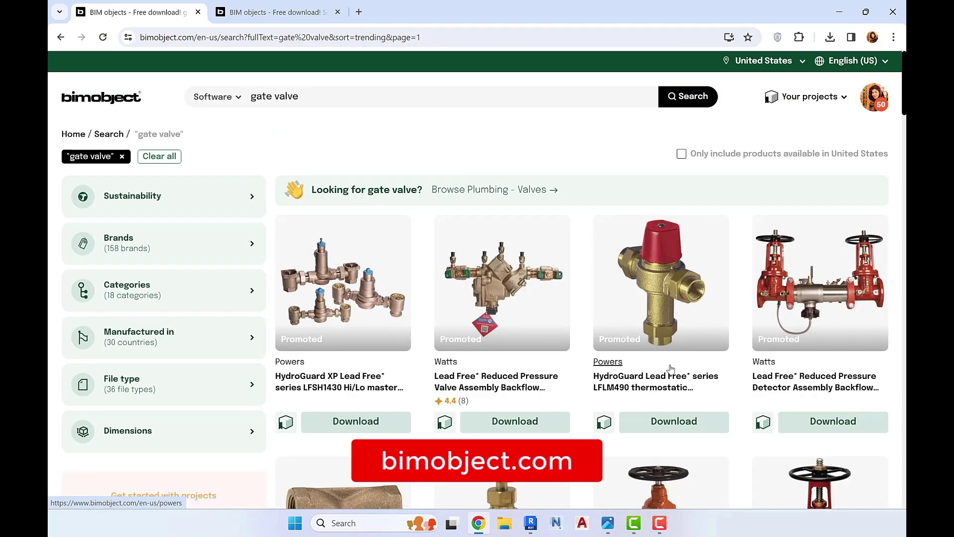
scroll(671, 369, down, 7)
scroll(670, 369, down, 4)
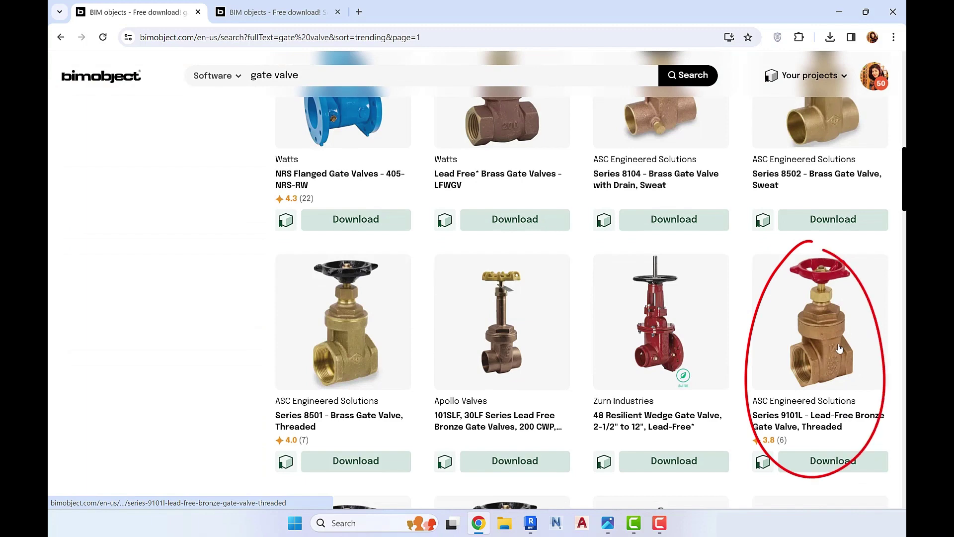
click(298, 17)
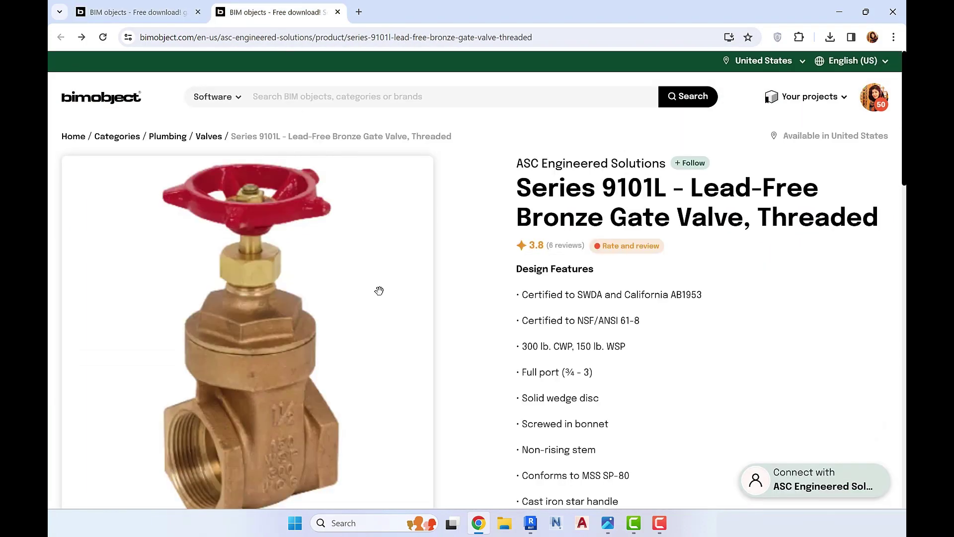
scroll(596, 402, down, 2)
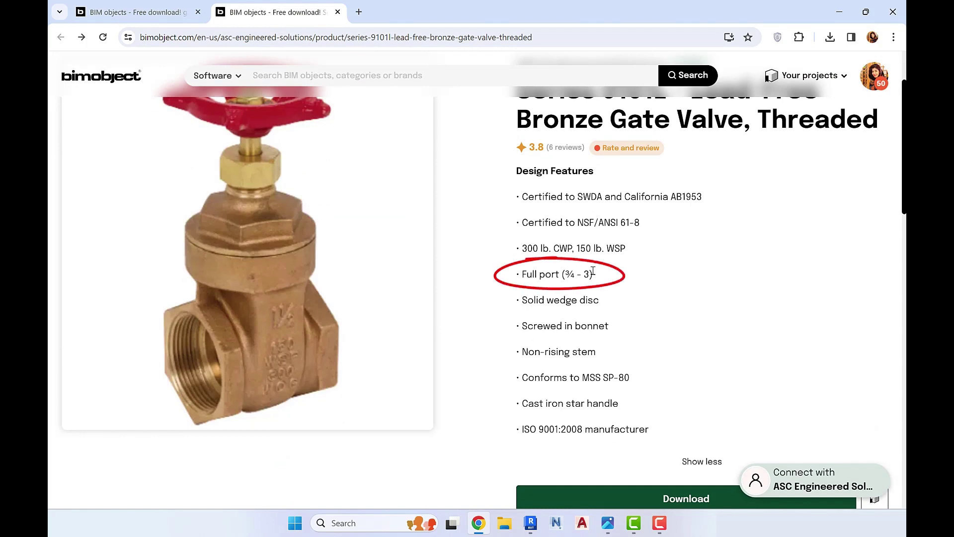
scroll(589, 318, down, 2)
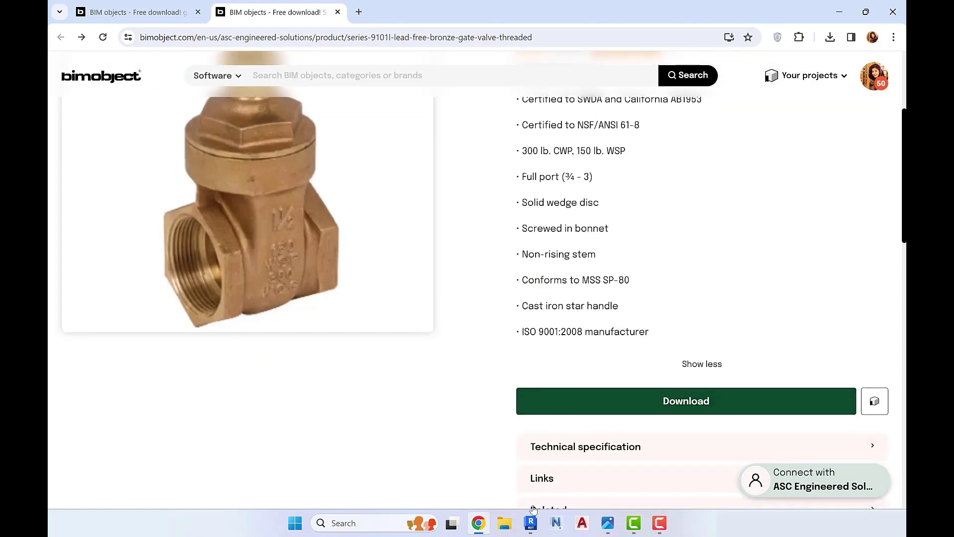
Switch back to Revit and open Valve-Gate-SCI-9101L.rfa for loading from the 21537_1948 folder within the desktop's Valve-Gate-SCI-9101L folder
click(531, 523)
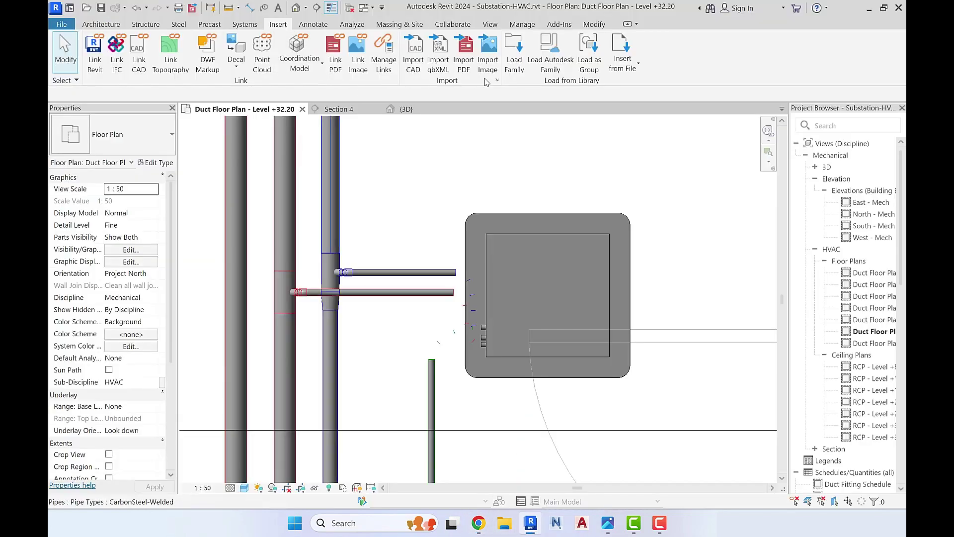
click(514, 54)
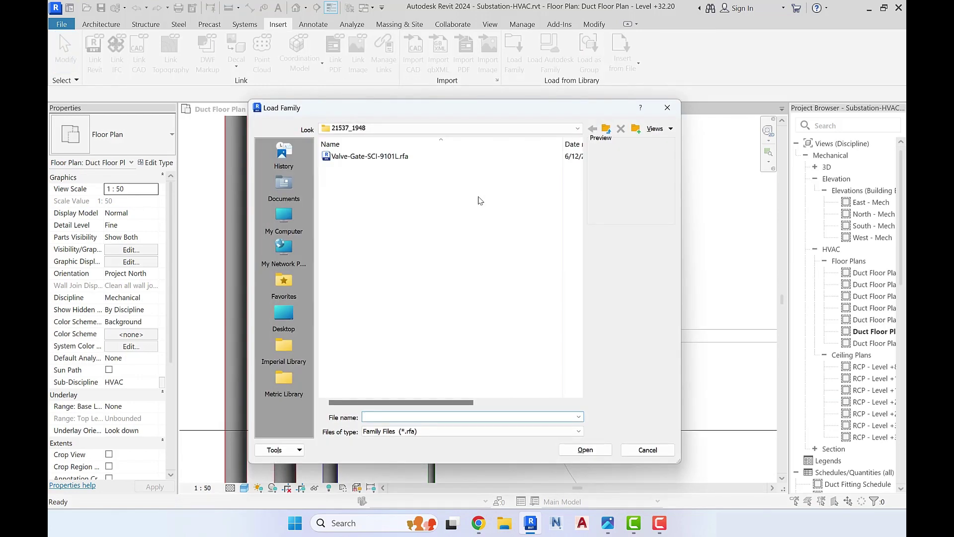
click(283, 313)
double_click(365, 316)
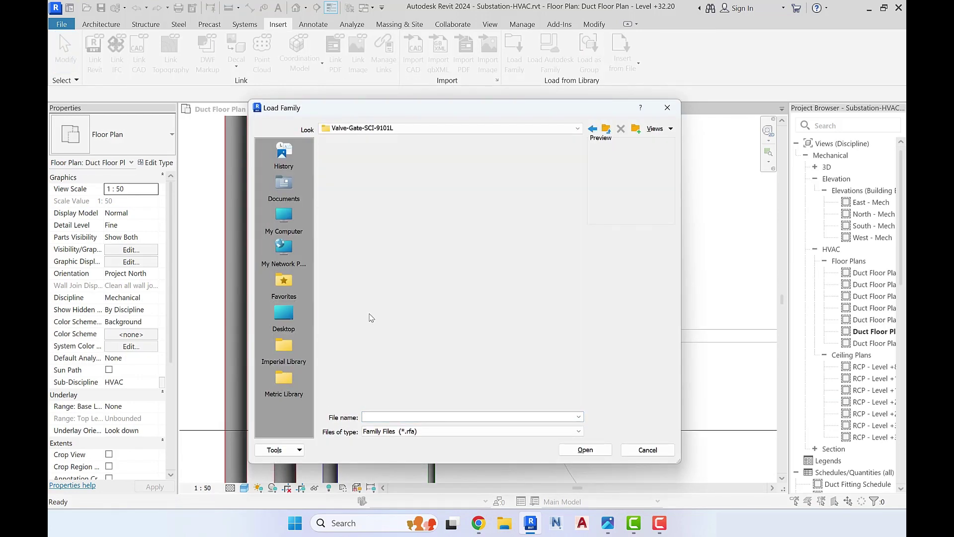
double_click(350, 157)
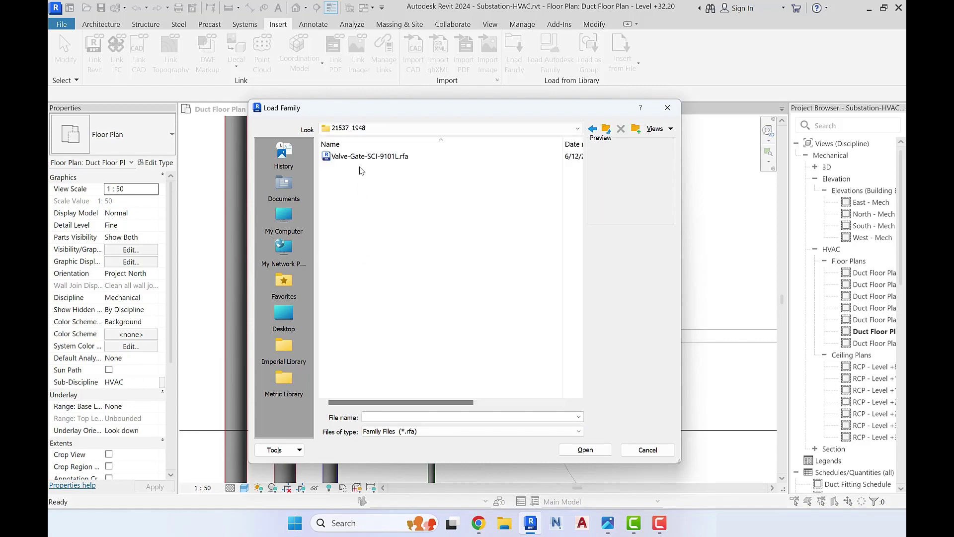
click(362, 157)
click(585, 449)
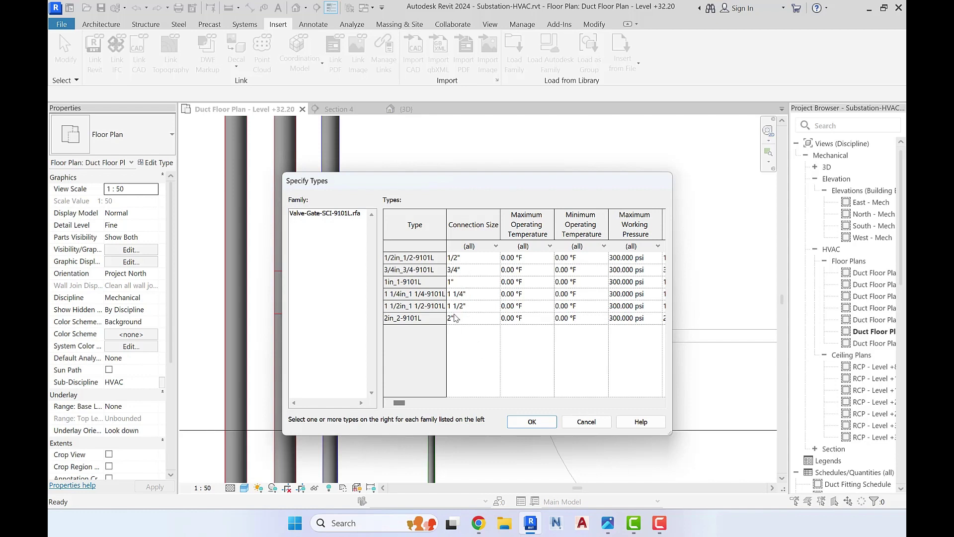
Load only the 3/4in_3/4-9101L type of the gate valve family into the project
drag(468, 259, 481, 390)
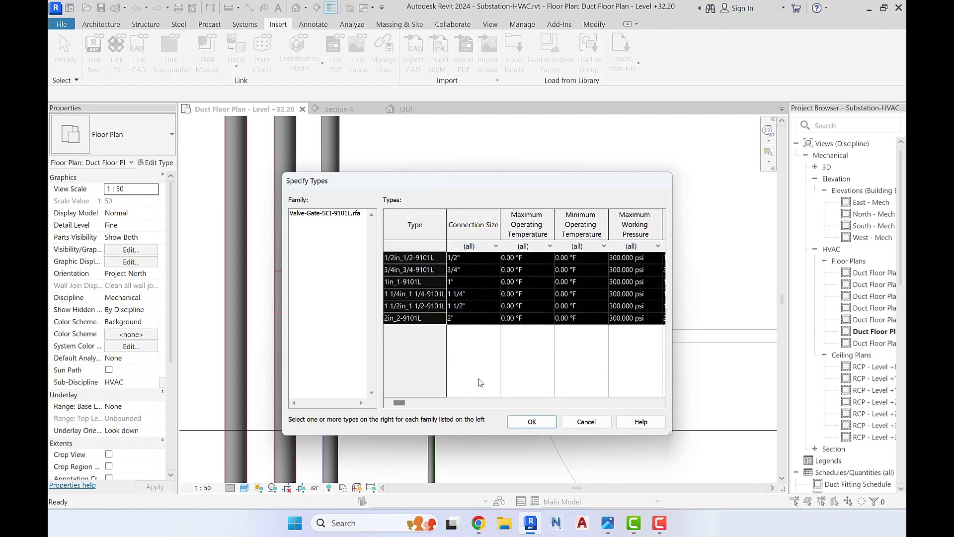
click(467, 270)
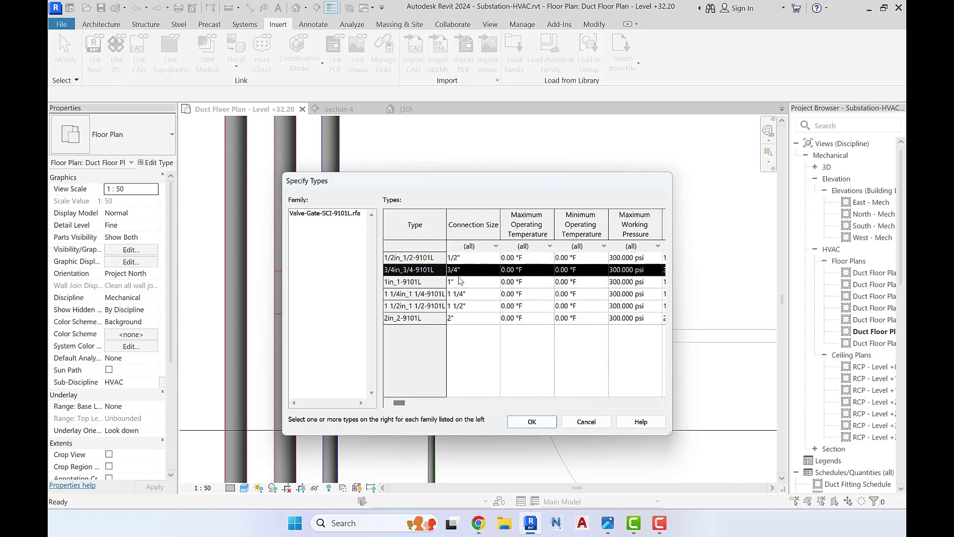
click(536, 422)
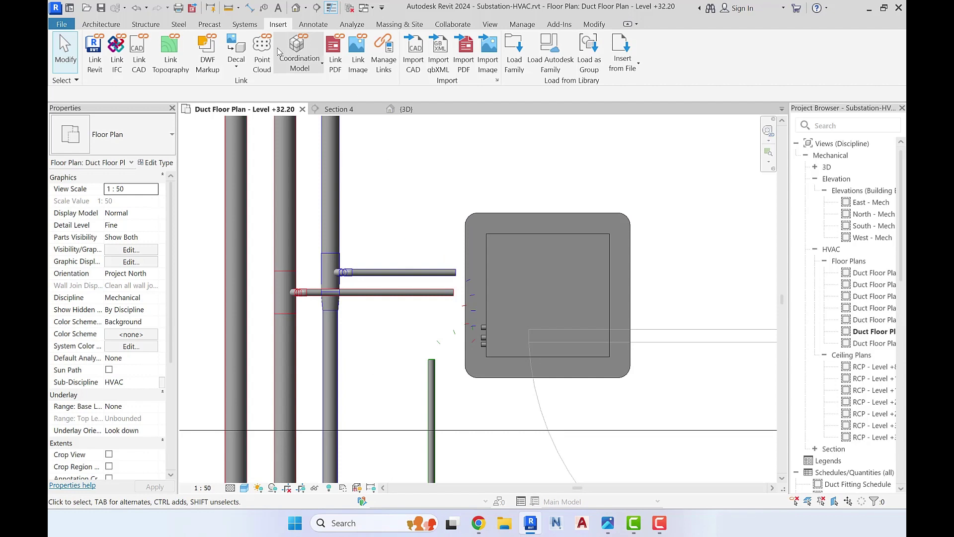
Place a 3/4in_3/4-9101L gate valve on each of the FCU's supply and return branches and check both in 3D
click(244, 24)
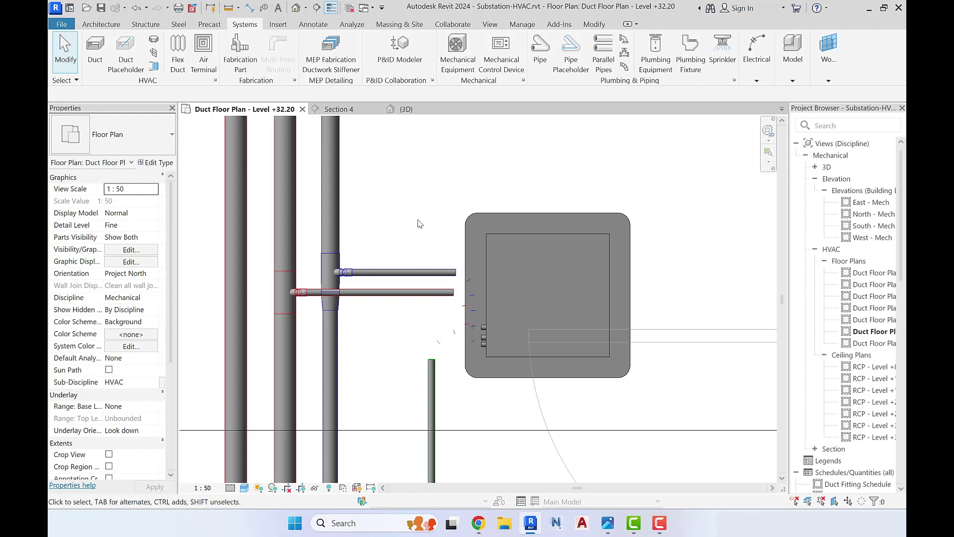
click(624, 53)
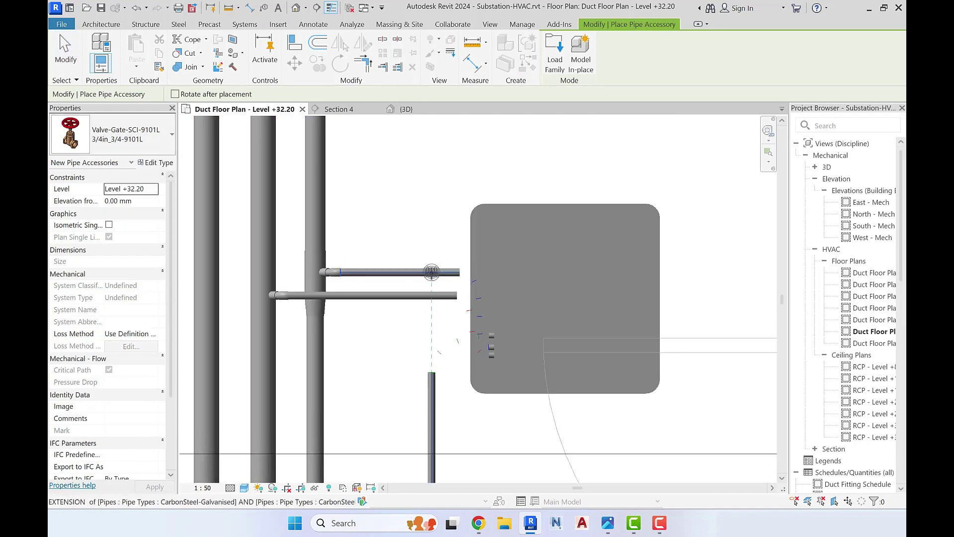
scroll(431, 272, up, 4)
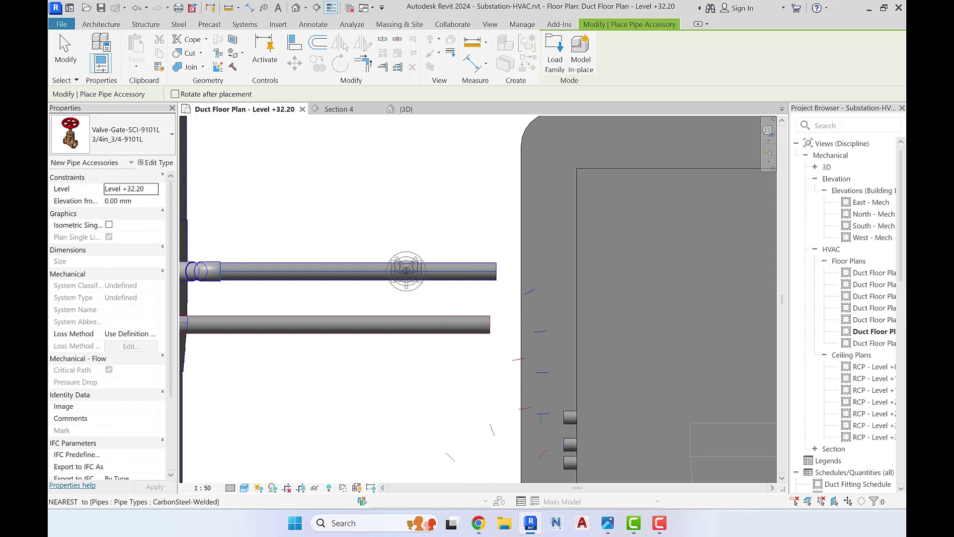
click(406, 271)
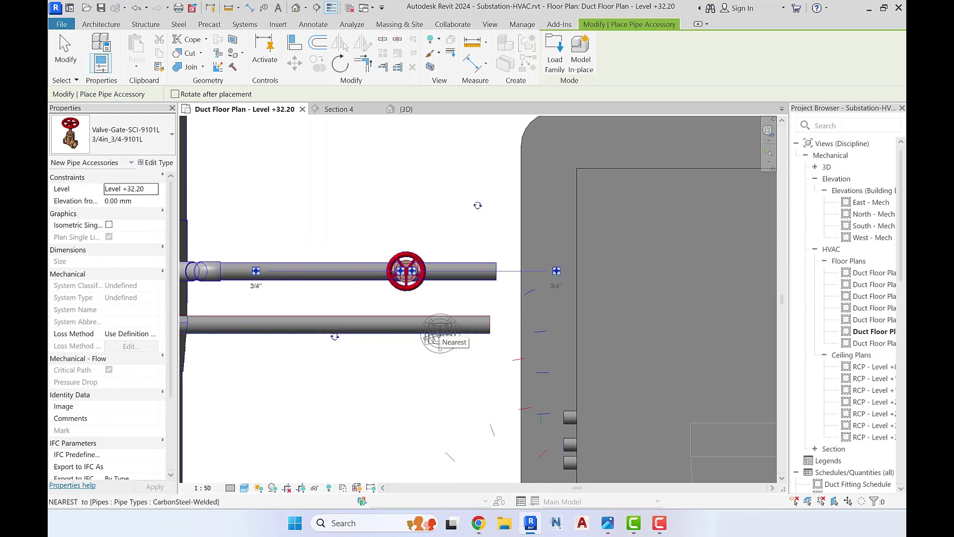
click(441, 324)
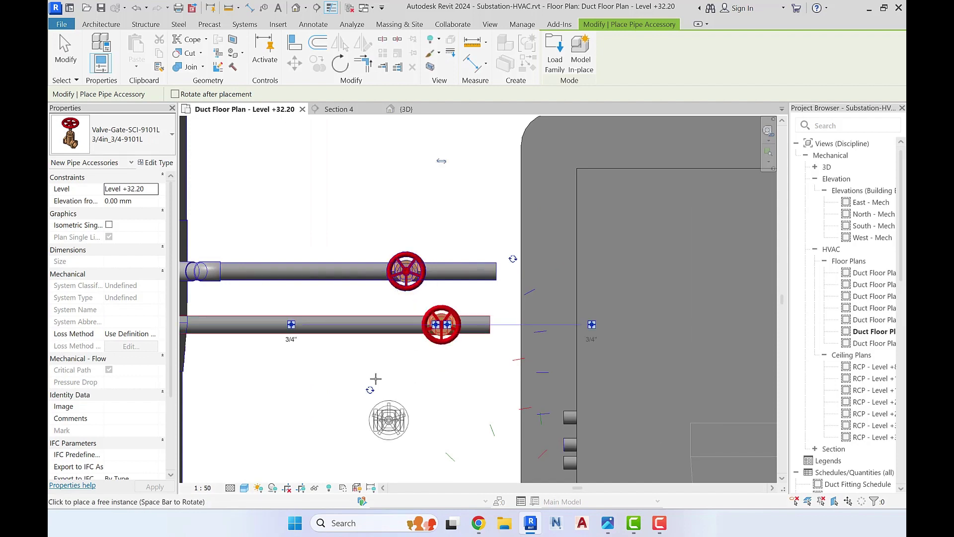
click(405, 109)
scroll(403, 335, up, 2)
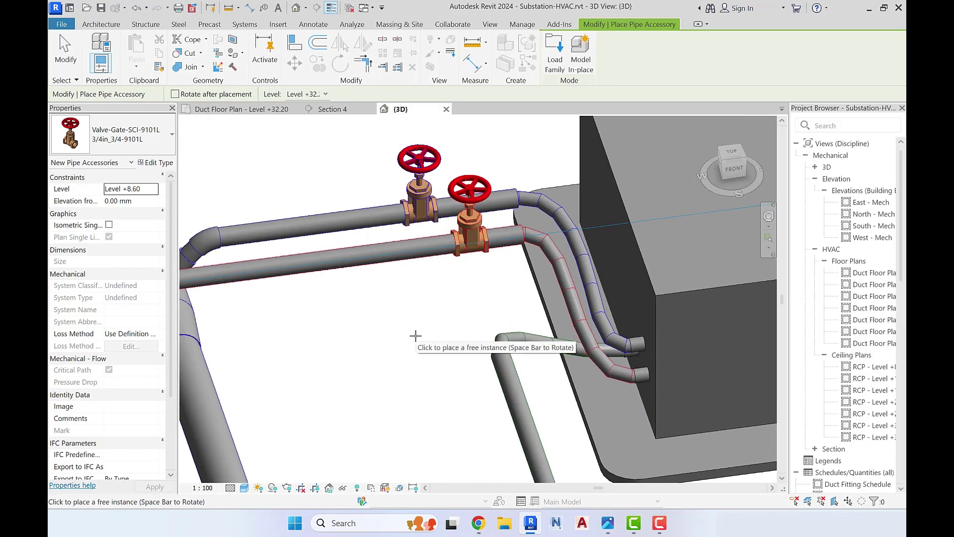
click(241, 109)
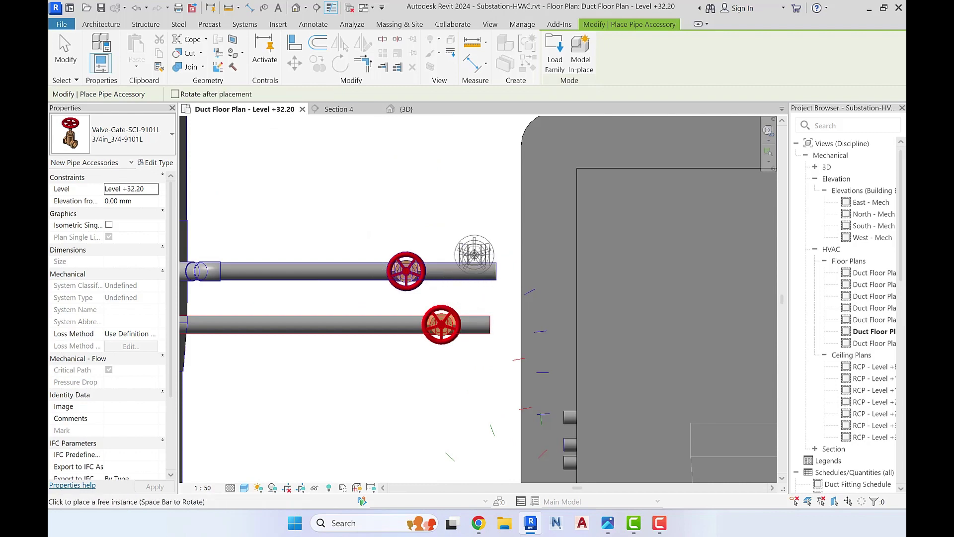
key(Escape)
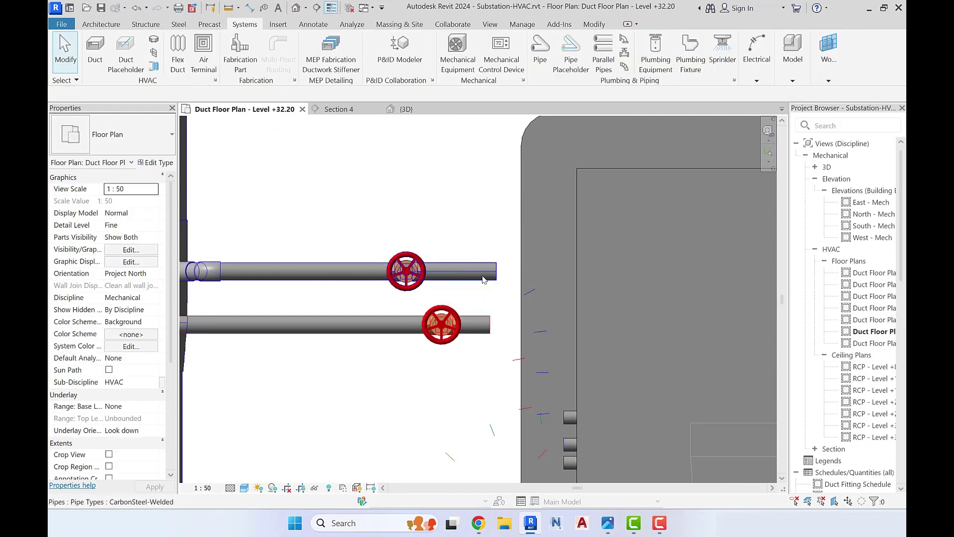
Load the Y Strainer - 0.25-4 Inch - Threaded.rfa family from the Imperial Library's Pipe Accessories folder
middle_drag(482, 279, 467, 241)
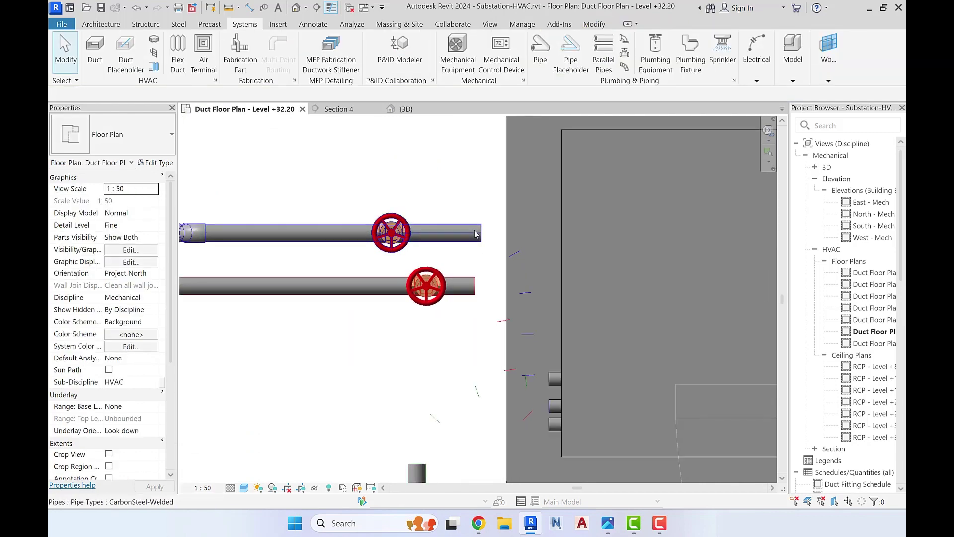
click(278, 25)
click(514, 52)
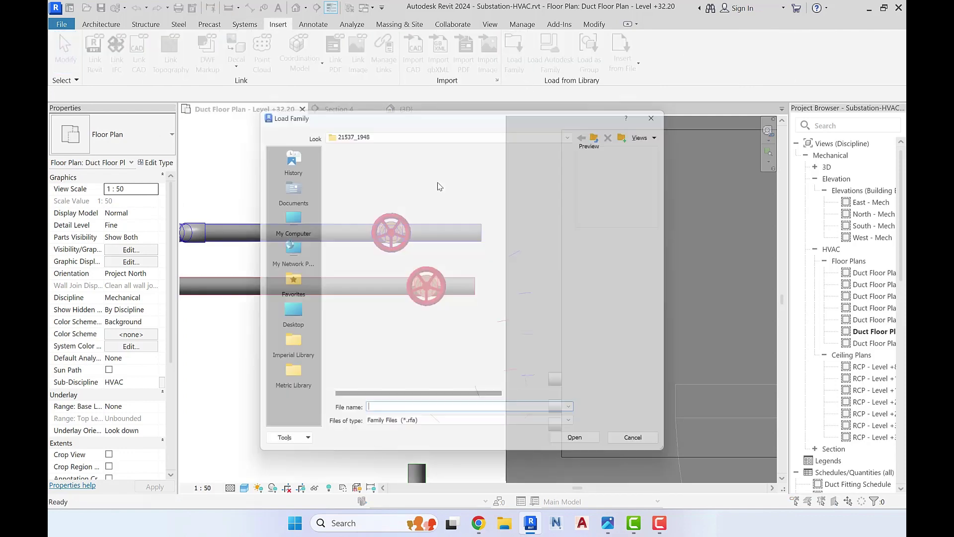
click(293, 363)
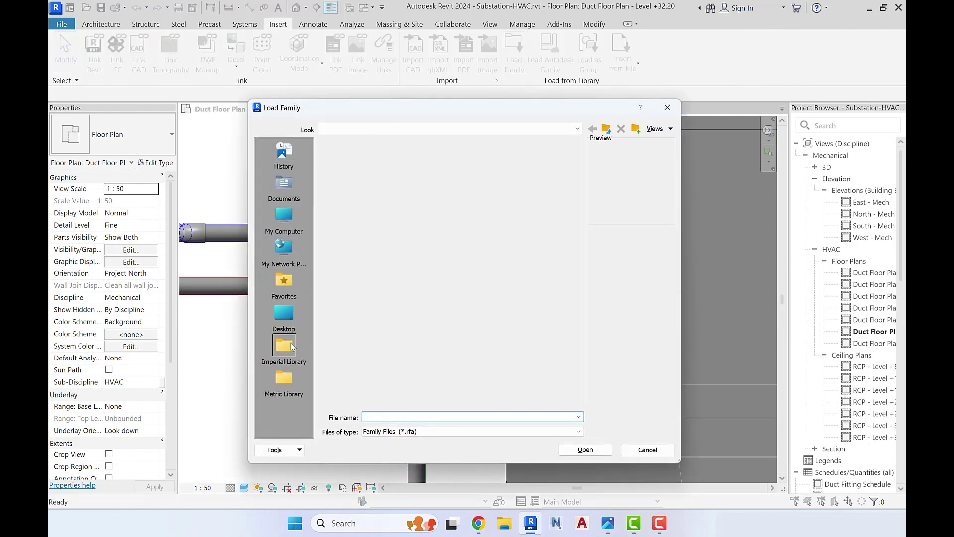
scroll(377, 343, down, 2)
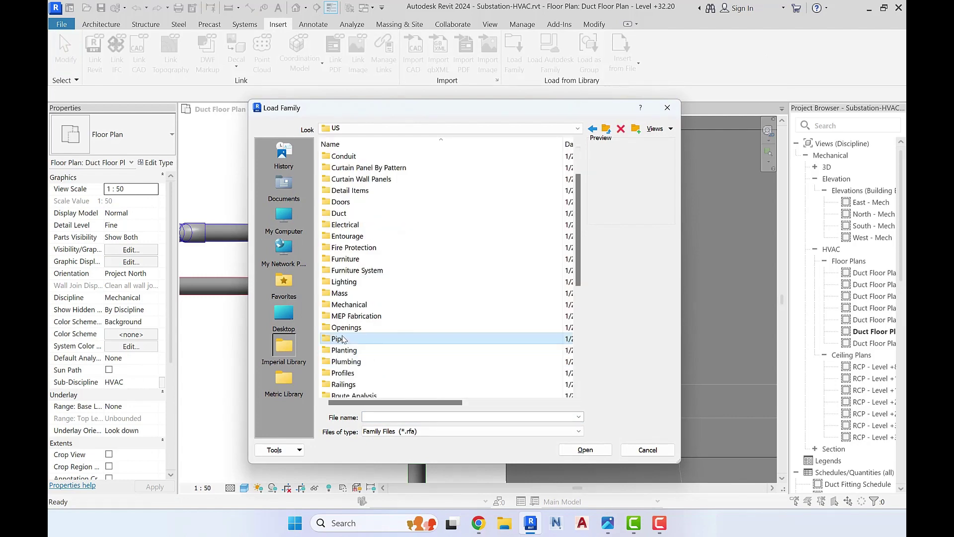
double_click(337, 332)
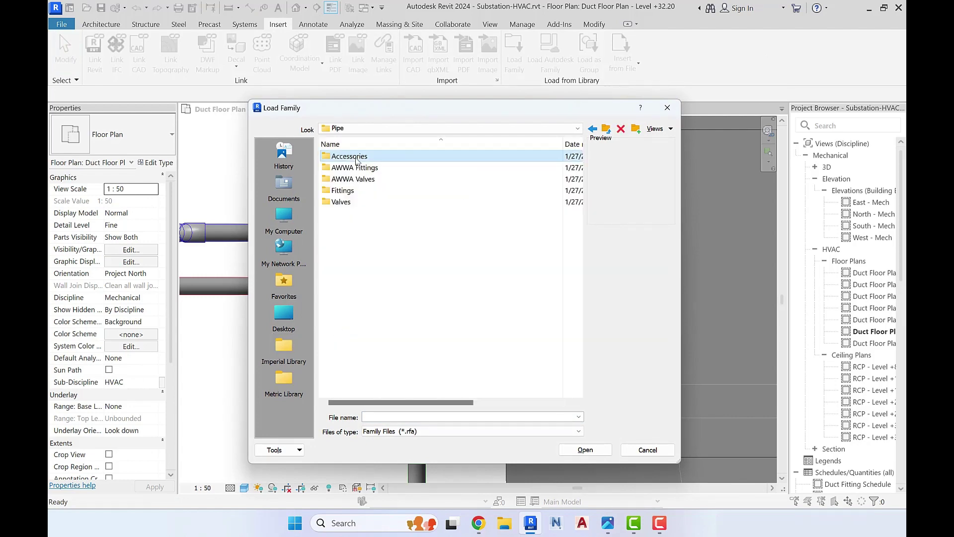
double_click(350, 156)
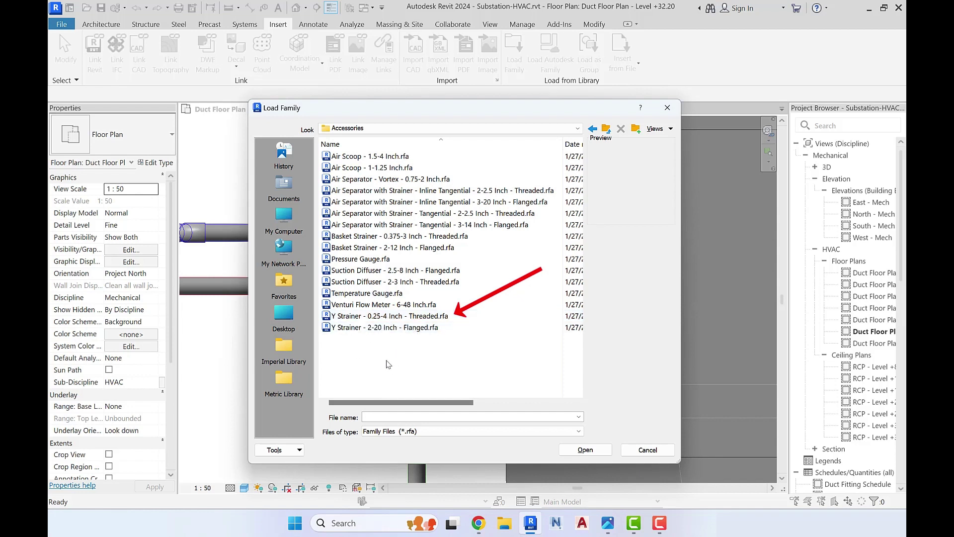
click(420, 317)
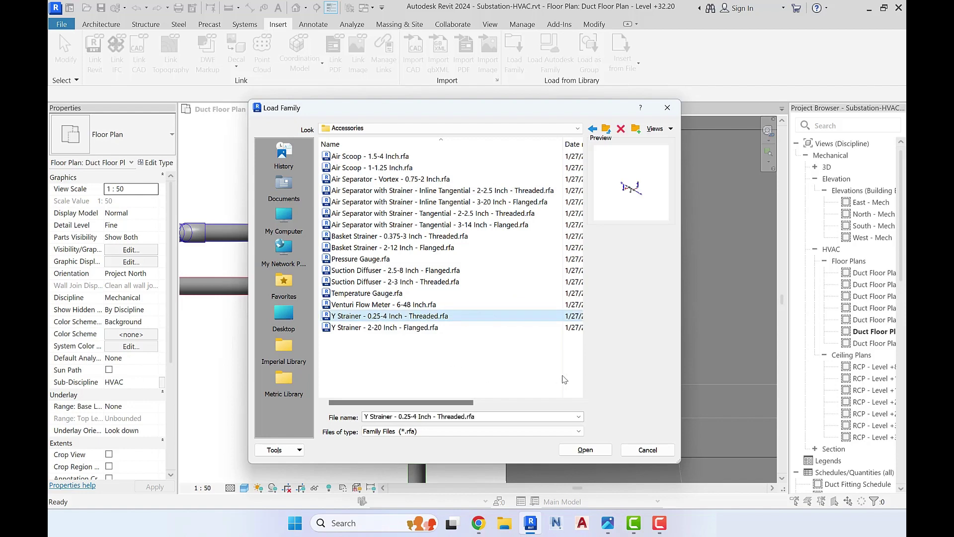
click(579, 450)
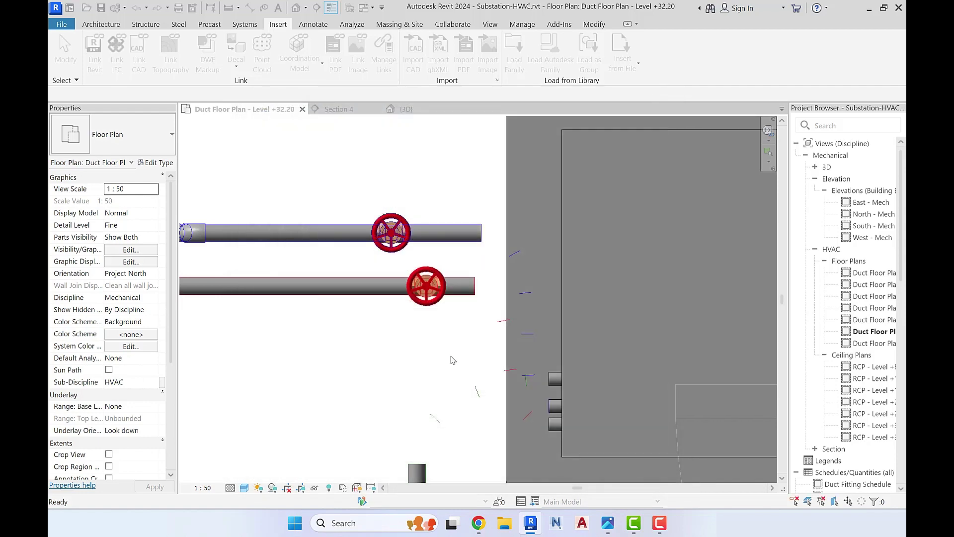
Place a 3/4" threaded Y strainer on the supply branch, between its gate valve and the flexible pipe
click(249, 25)
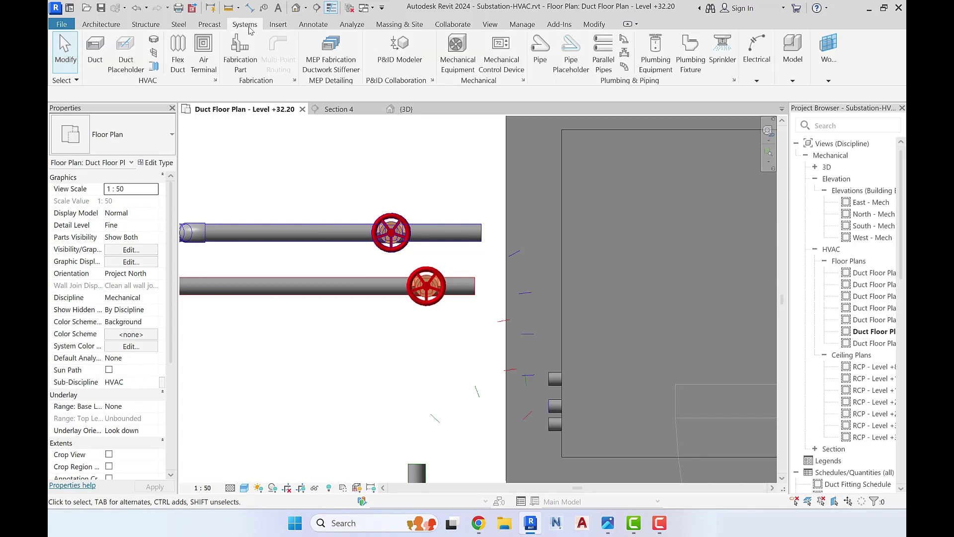
click(625, 53)
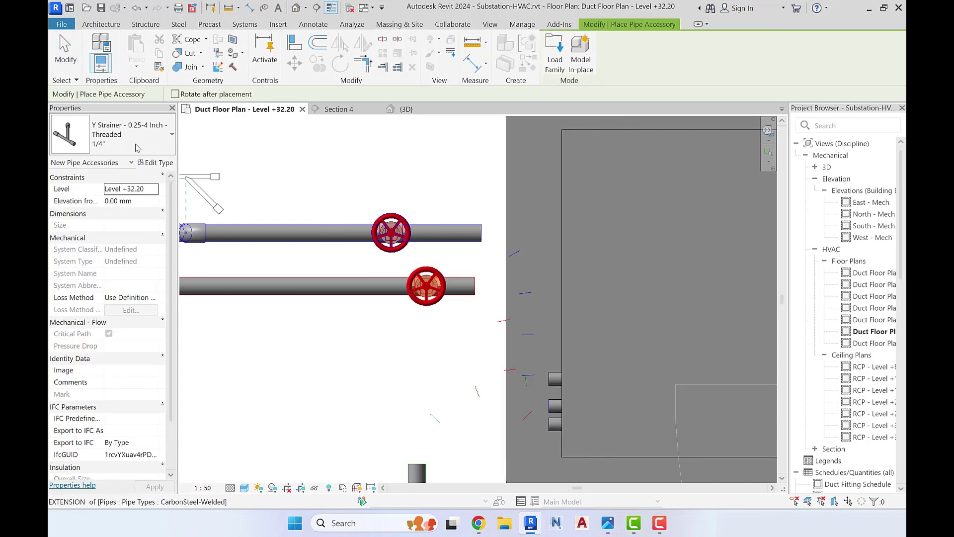
click(138, 147)
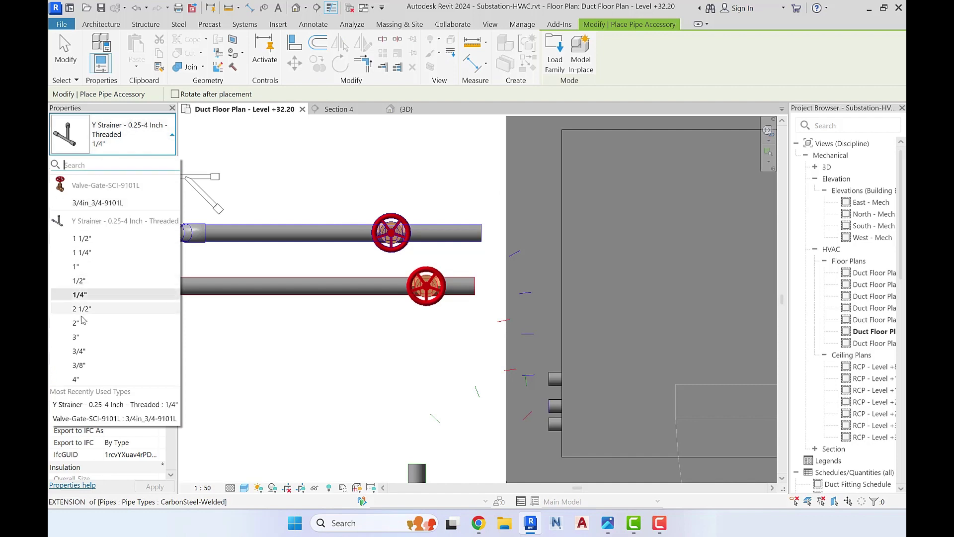
click(78, 351)
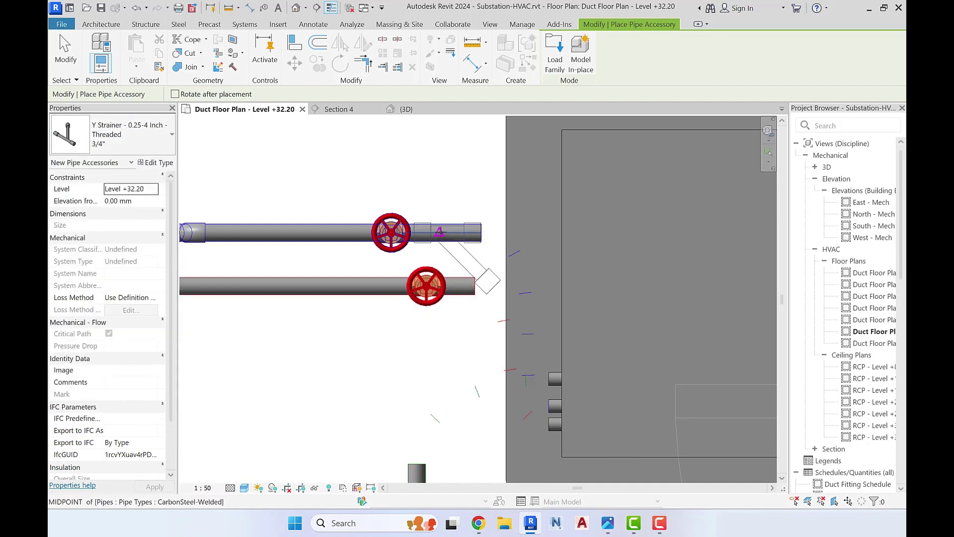
click(439, 232)
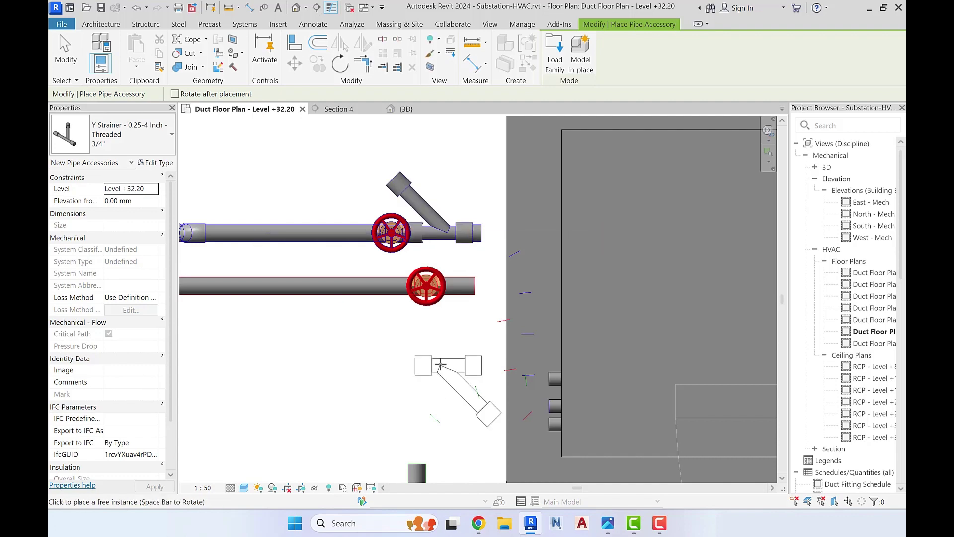
key(Escape)
Rotate the supply branch's Y strainer about the pipe so its leg points downward, checking it in the 3D view
click(418, 202)
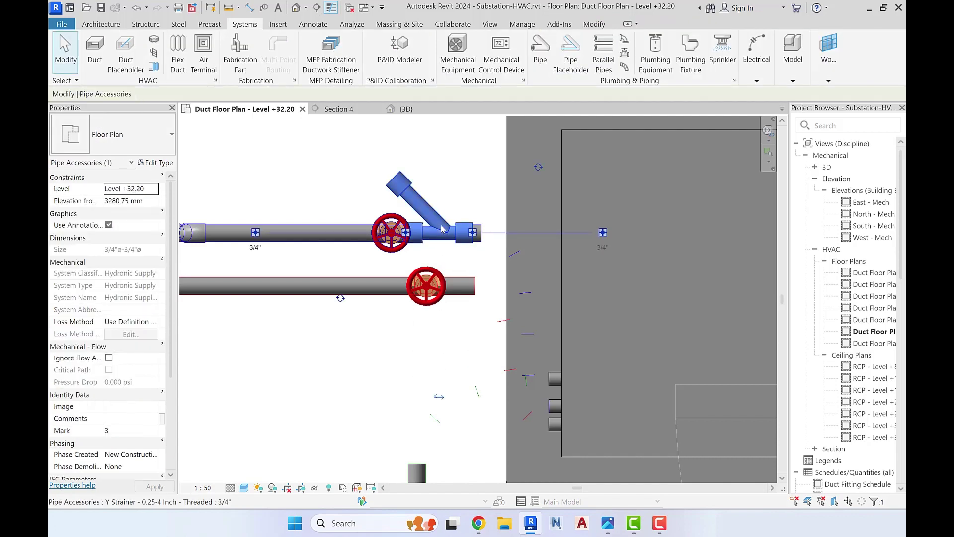
click(537, 168)
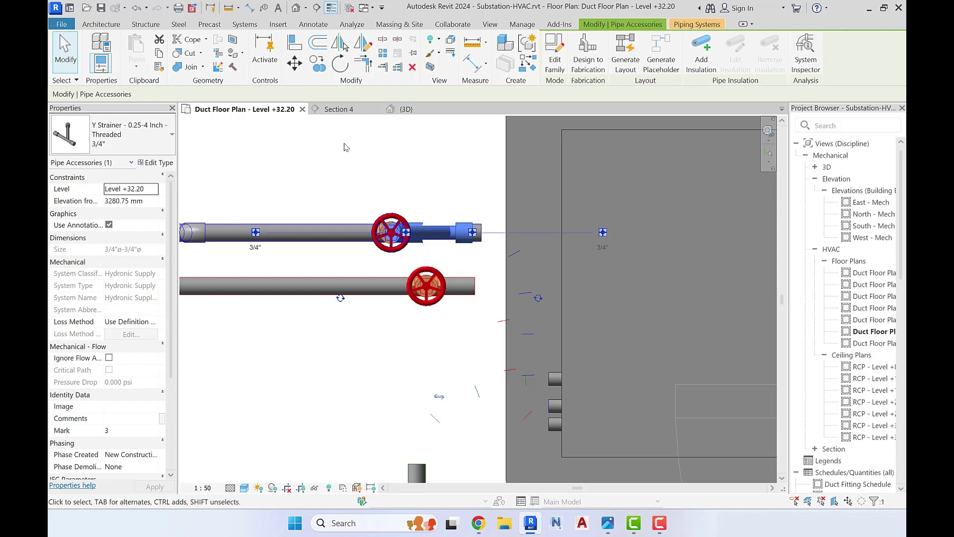
click(407, 111)
scroll(498, 150, up, 4)
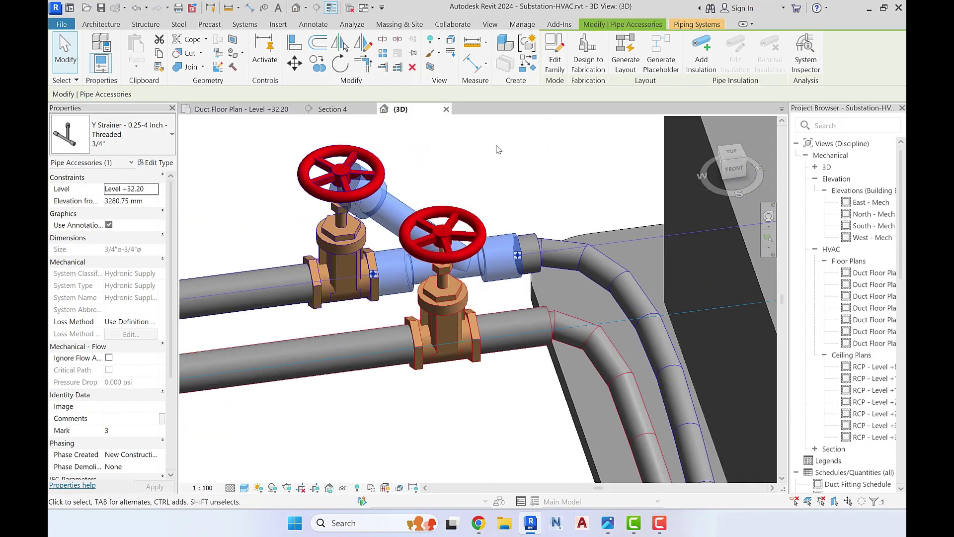
shift+middle_drag(360, 253, 238, 423)
shift+middle_drag(412, 285, 592, 398)
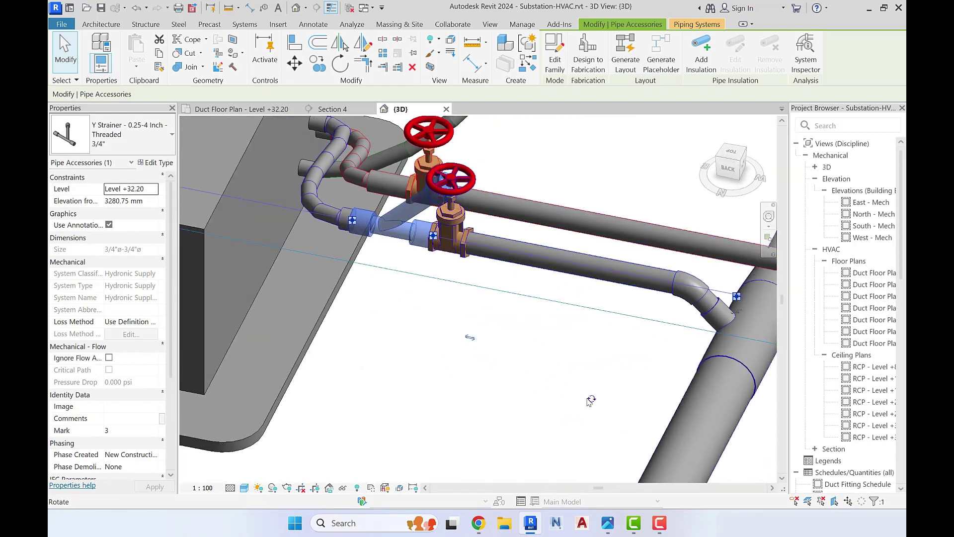
key(space)
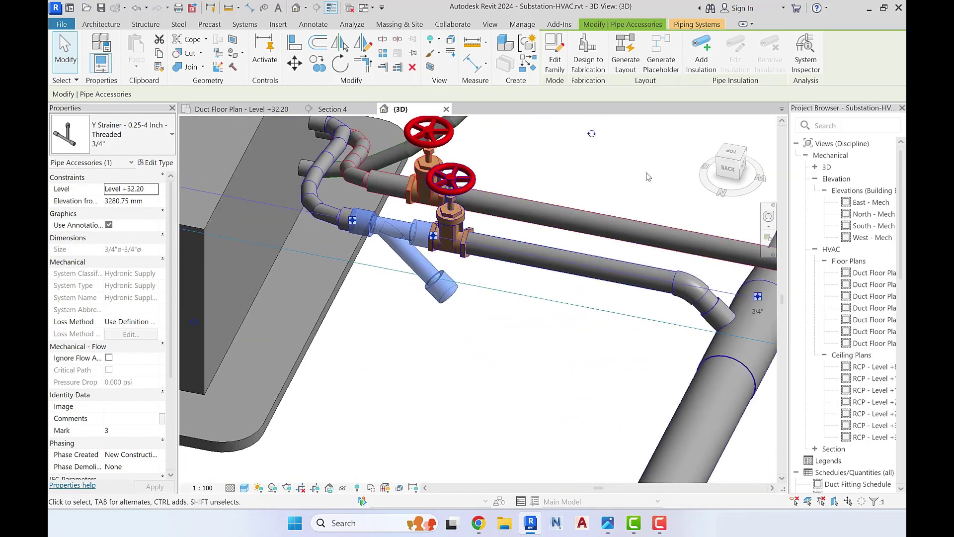
Flip the Y strainer along the supply branch so its downward leg slants toward the FCU
scroll(451, 335, down, 3)
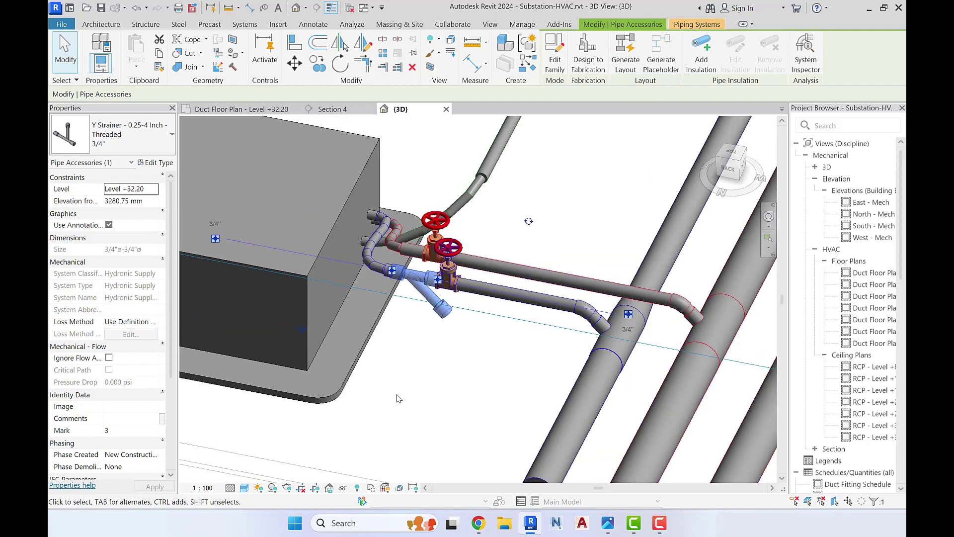
shift+middle_drag(399, 398, 442, 356)
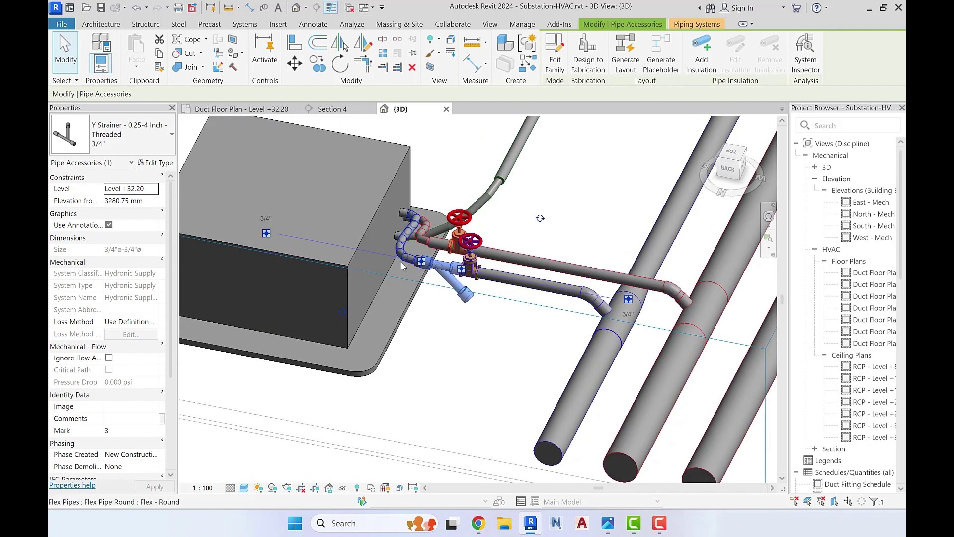
scroll(451, 335, down, 2)
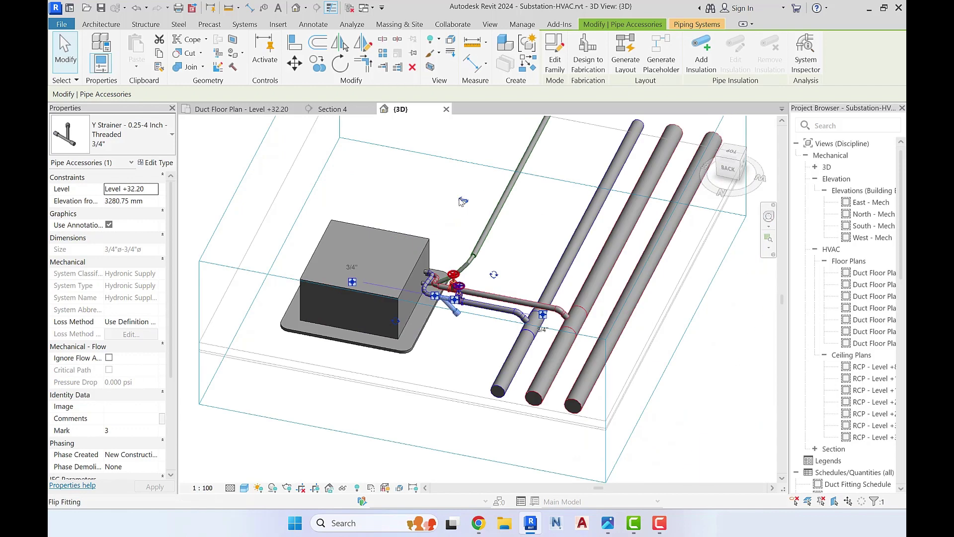
scroll(447, 308, up, 5)
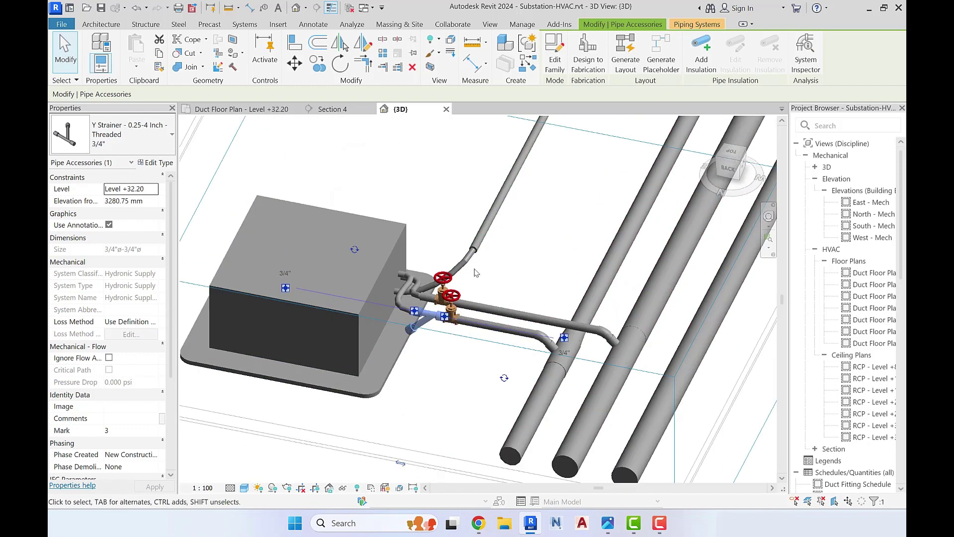
middle_drag(547, 379, 527, 409)
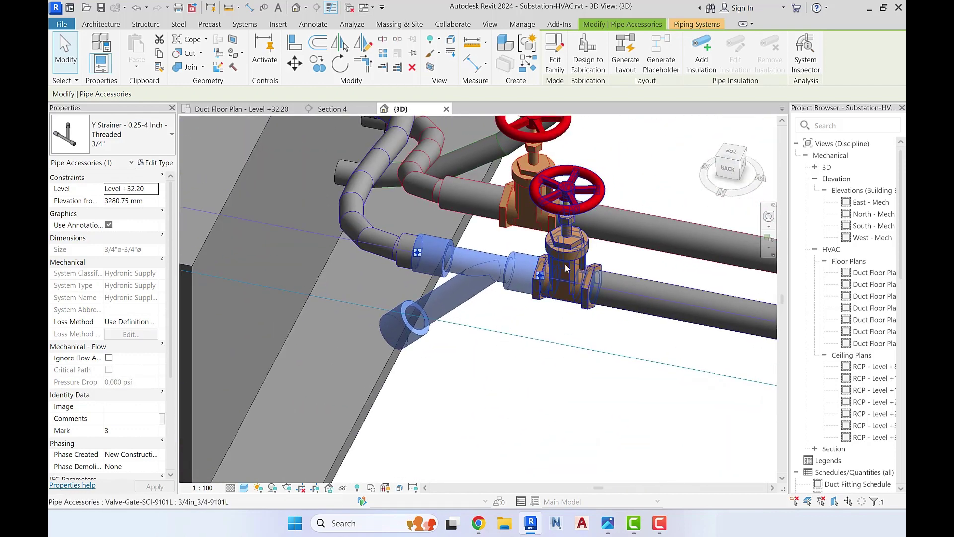
Nudge the supply branch's gate valve slightly along the pipe, away from the Y strainer
click(565, 263)
key(Right)
key(Right)
key(Right)
key(Right)
key(Right)
key(Right)
key(Right)
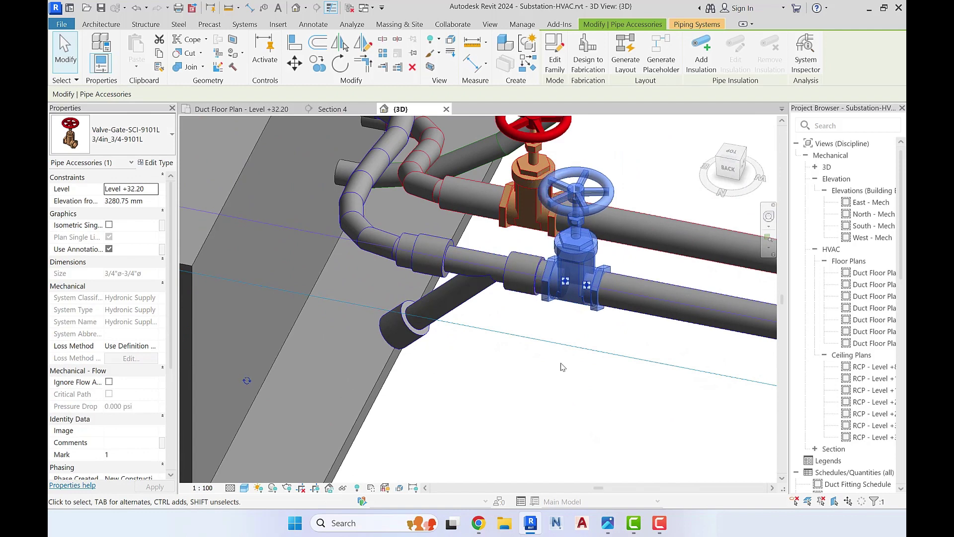
click(538, 396)
scroll(537, 396, down, 4)
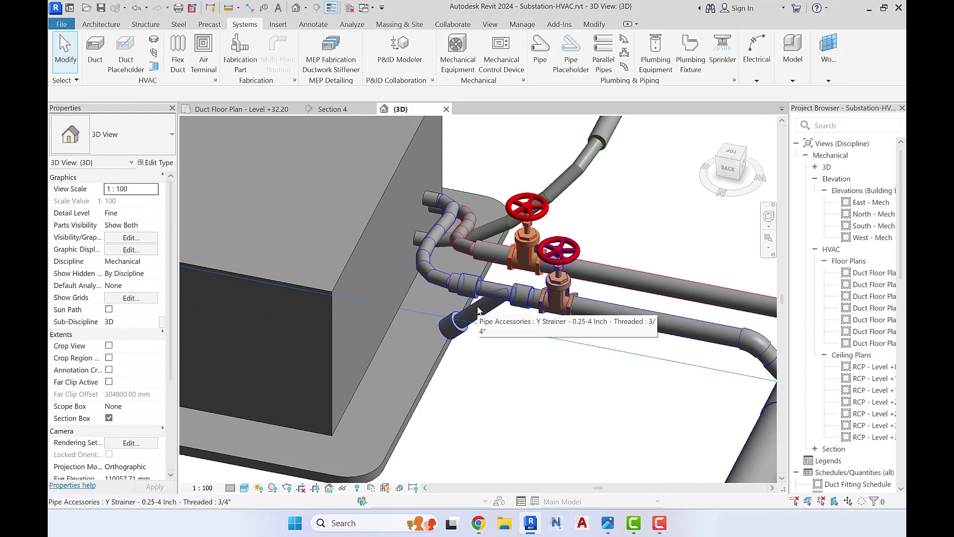
scroll(479, 310, down, 4)
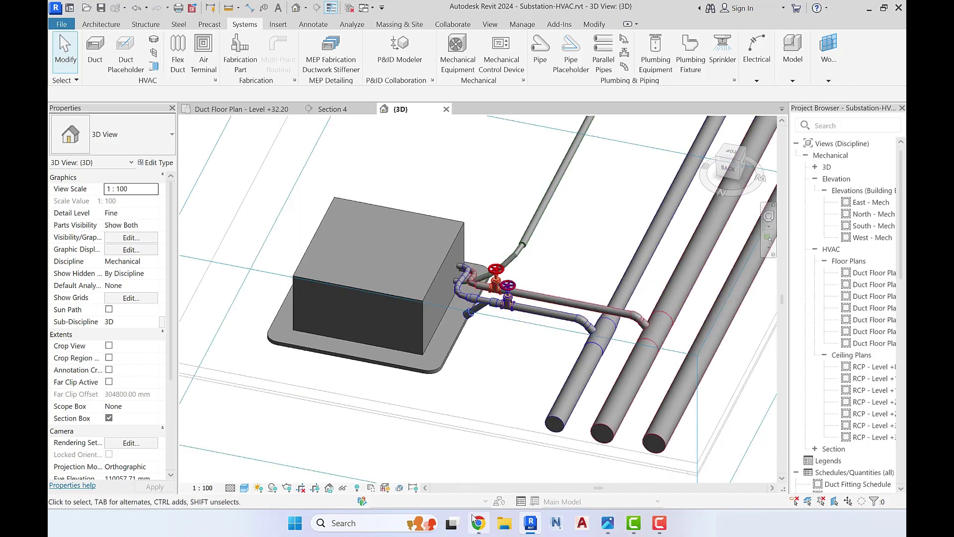
Switch to Chrome and browse bimobject.com's gate valve results for the Y-Pattern Strainer - LF60-1
mouse_move(478, 523)
click(456, 486)
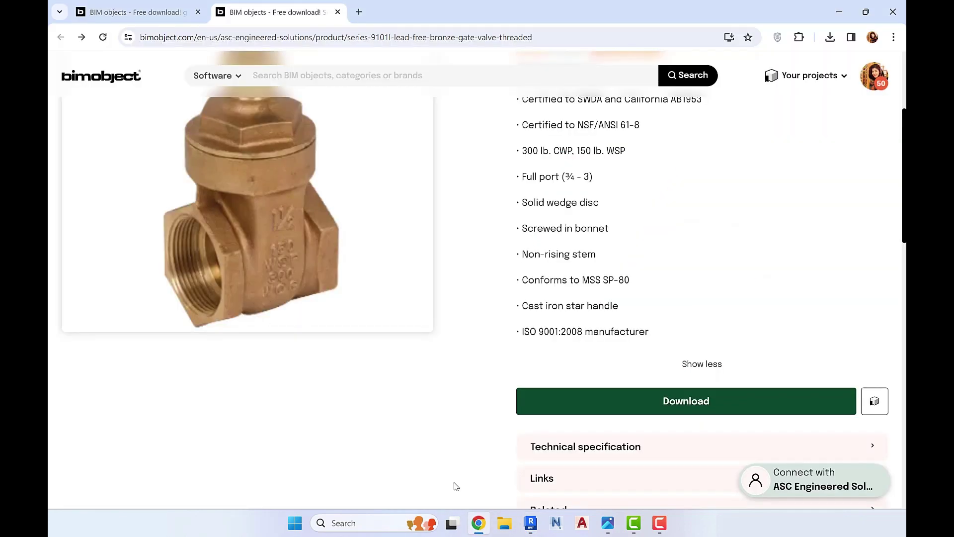
click(160, 12)
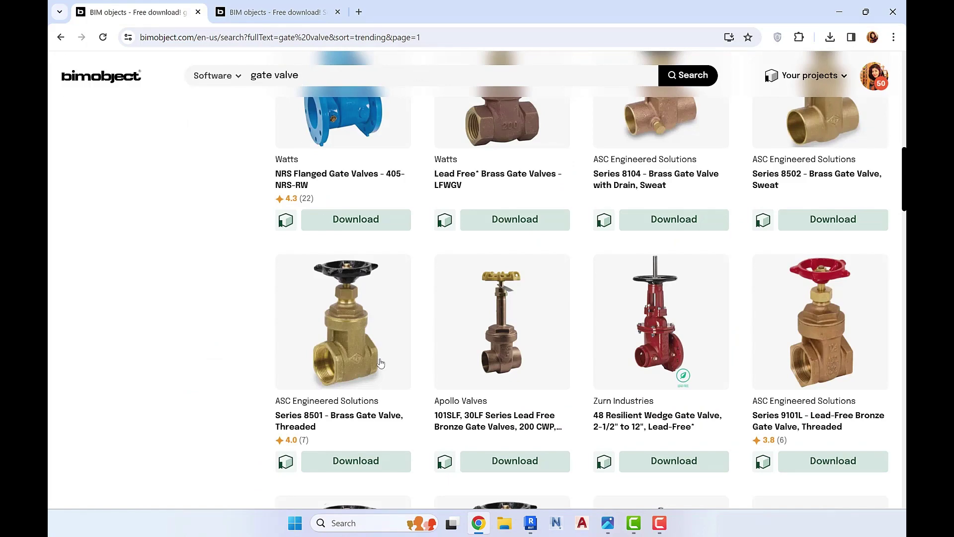
scroll(381, 363, up, 3)
scroll(381, 363, down, 5)
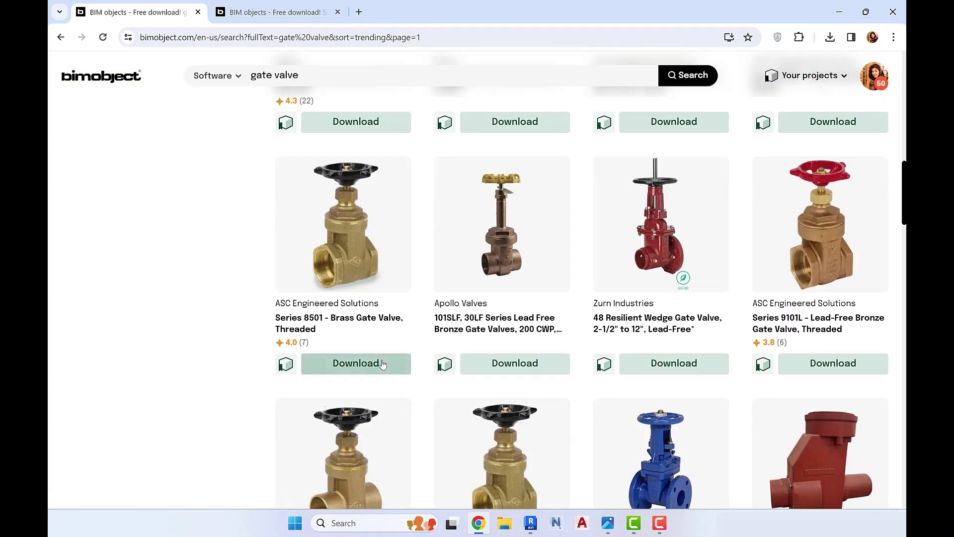
scroll(382, 364, down, 15)
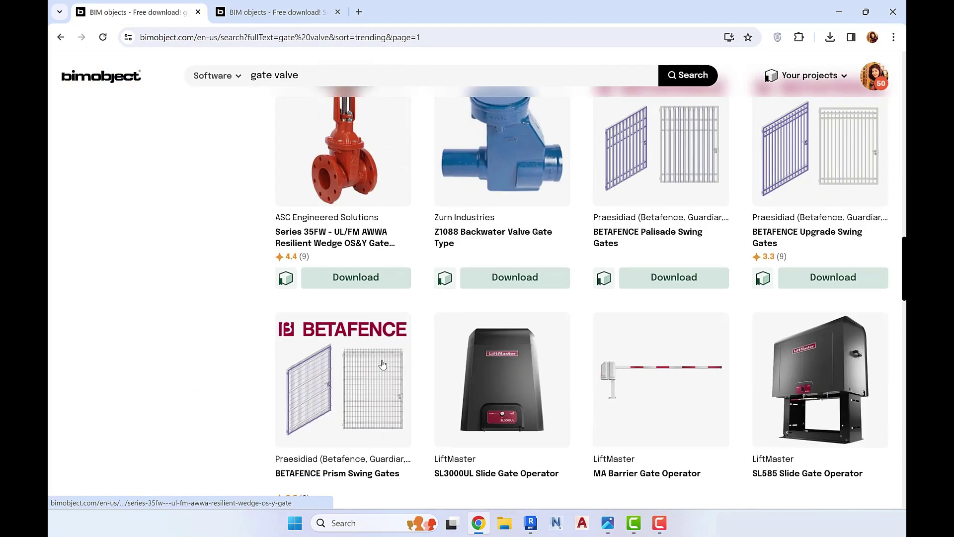
scroll(383, 364, up, 15)
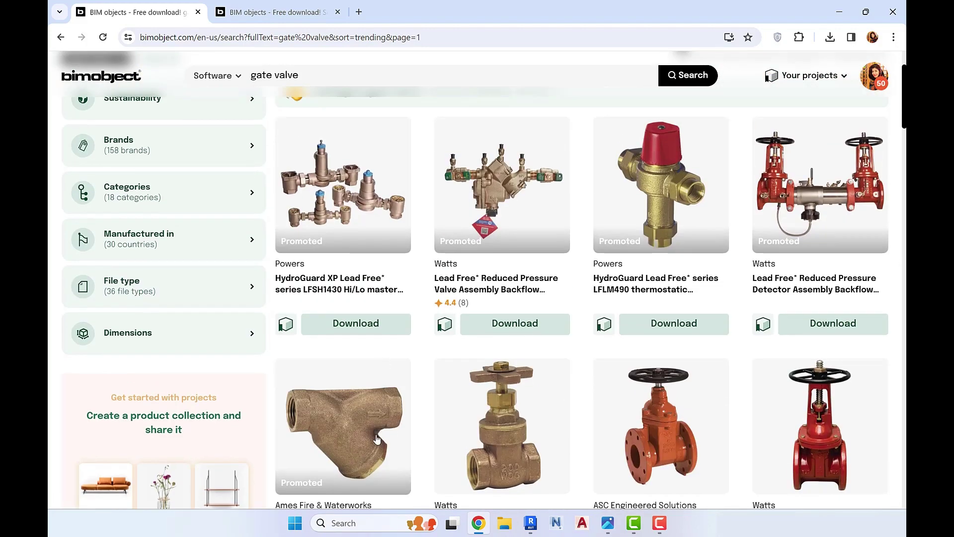
scroll(329, 362, down, 2)
scroll(329, 362, down, 2)
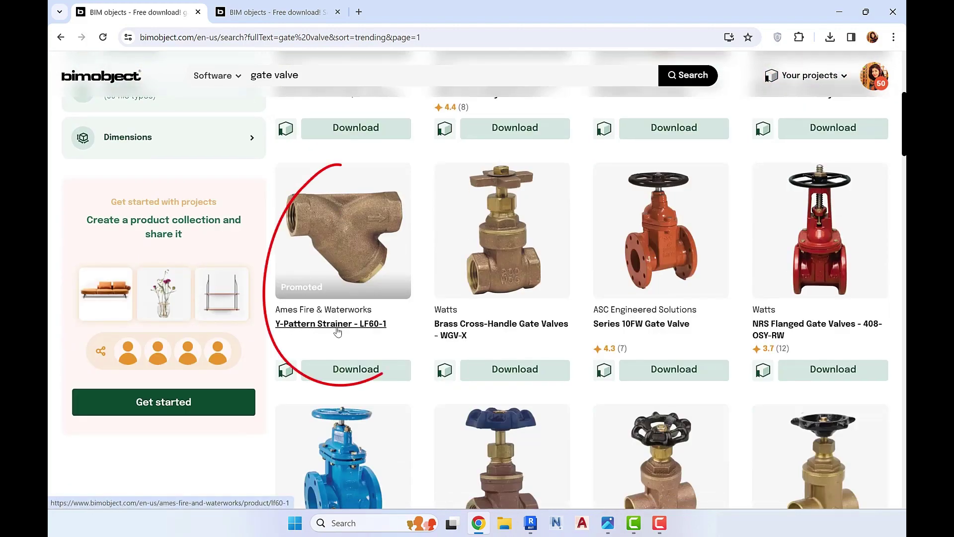